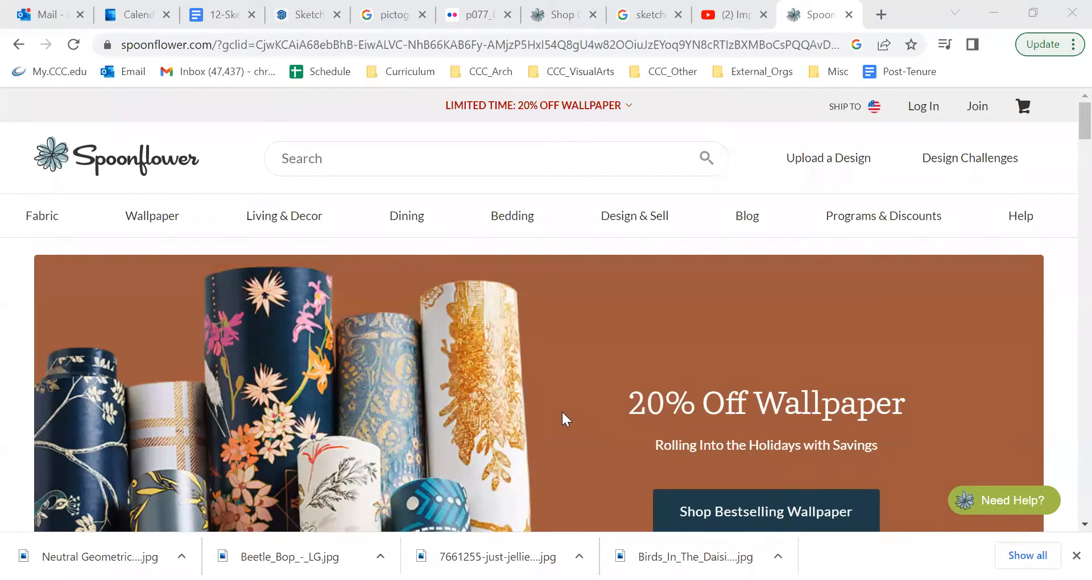
# Step: Search Spoonflower's fabric designs for "birds" and look through the patterns
pyautogui.moveTo(405, 222)
pyautogui.write('bird')
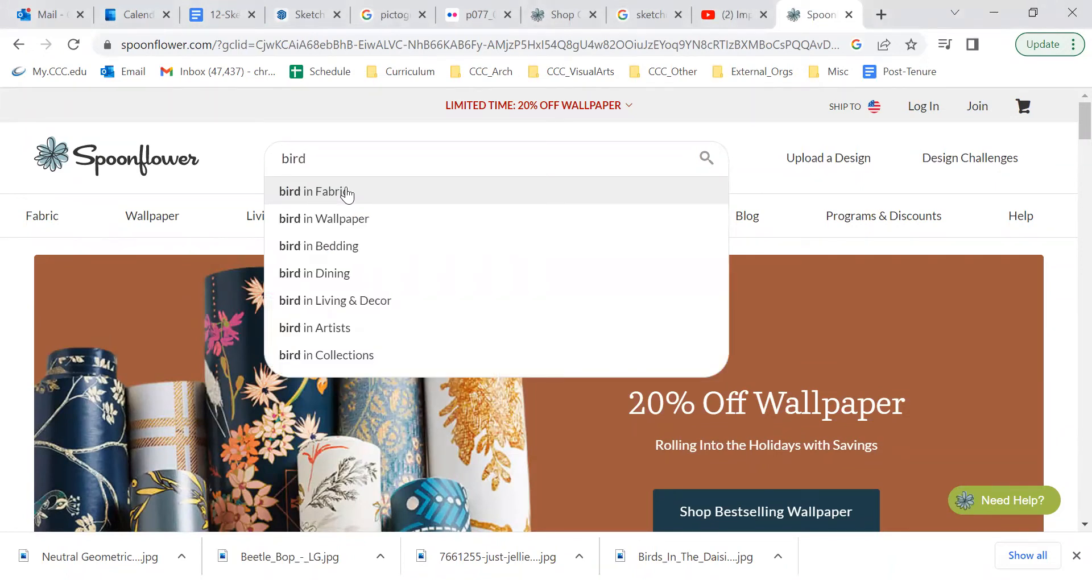
pyautogui.write('s')
pyautogui.click(346, 192)
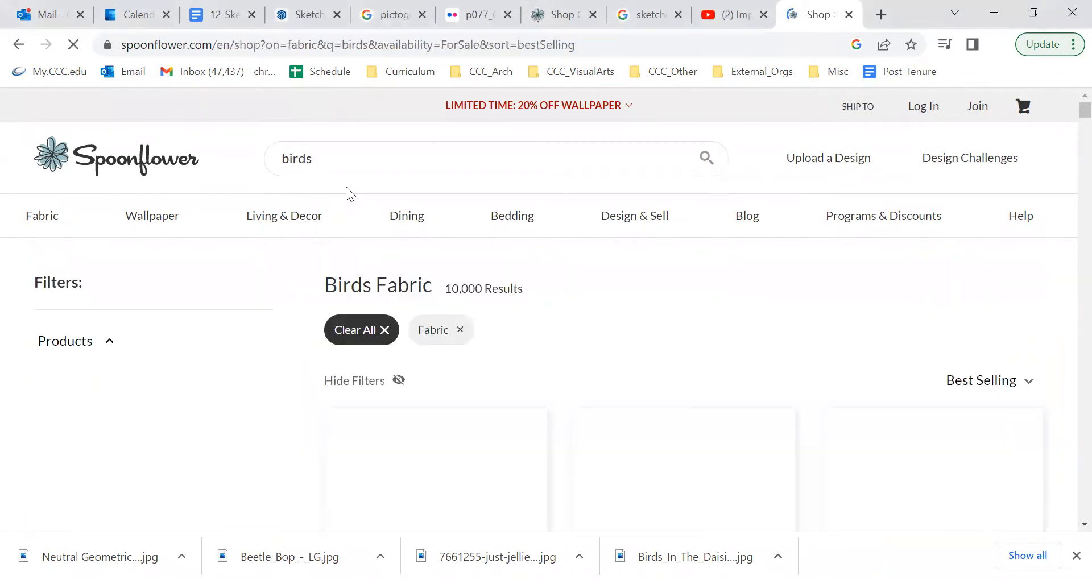
pyautogui.scroll(-8, 611, 358)
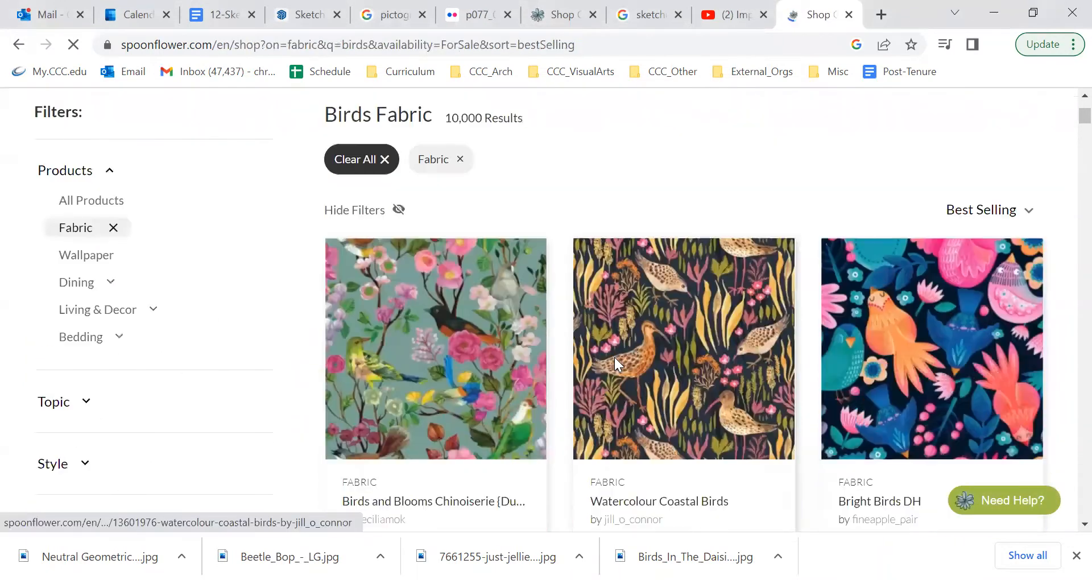
pyautogui.scroll(-15, 597, 370)
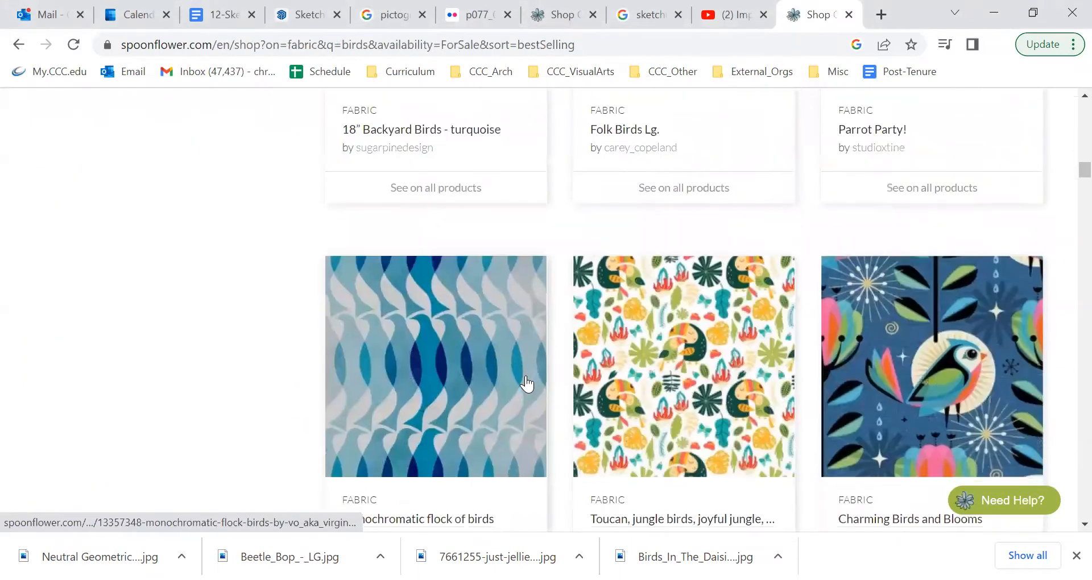
# Step: Narrow the fabric search to "birds geometric" and browse the matching patterns
pyautogui.scroll(18, 486, 266)
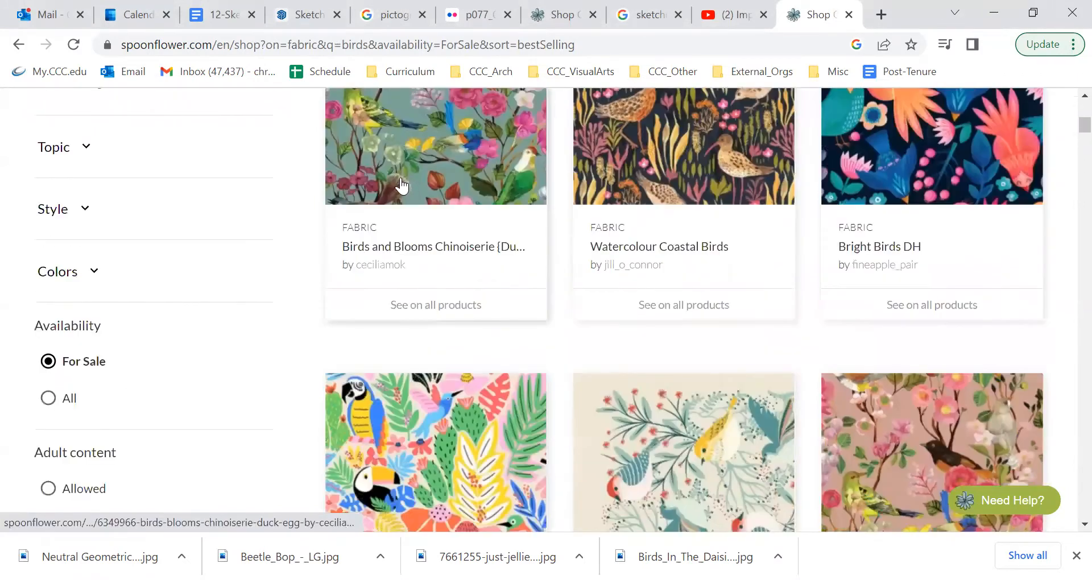
pyautogui.scroll(7, 402, 186)
pyautogui.click(334, 161)
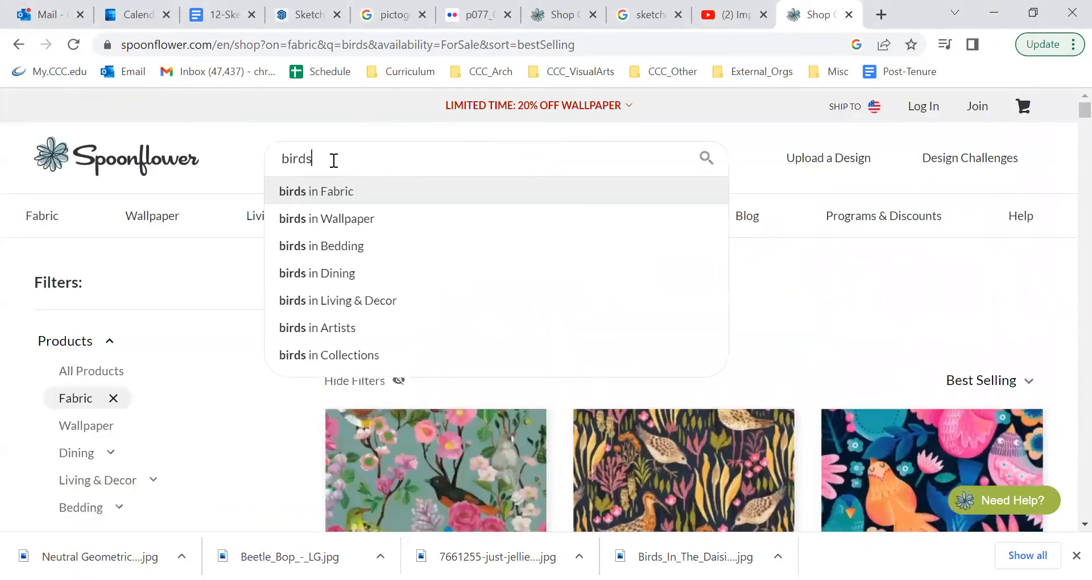
pyautogui.write('geom')
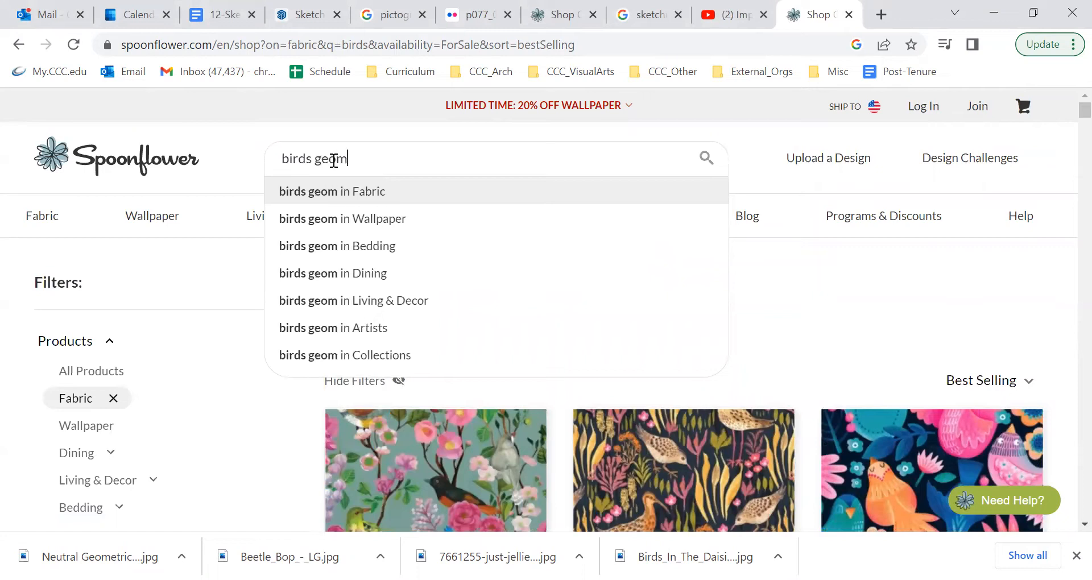
pyautogui.write('etric')
pyautogui.press('Return')
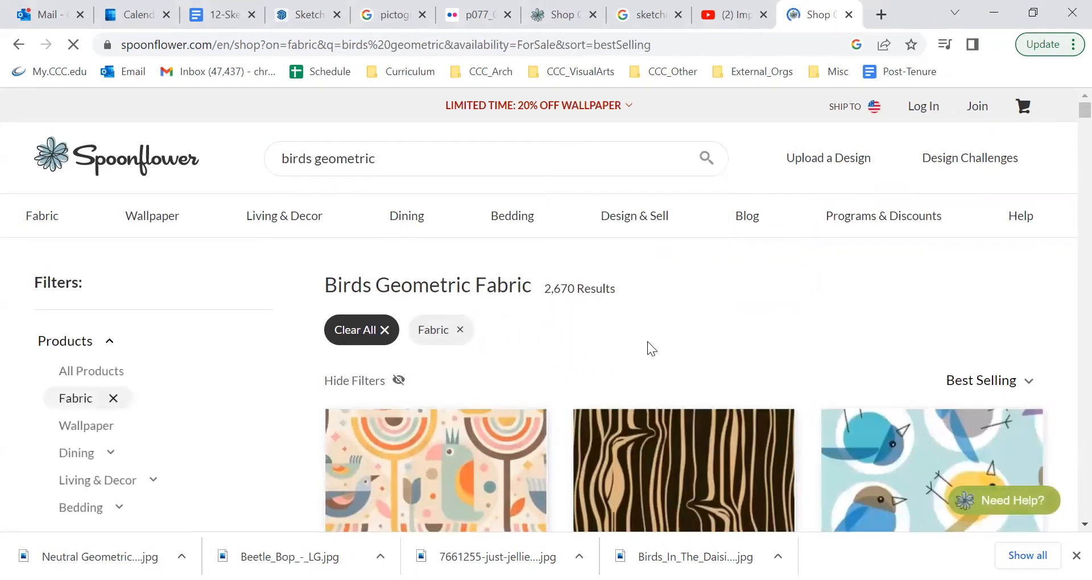
pyautogui.scroll(-1, 687, 327)
pyautogui.scroll(-5, 687, 326)
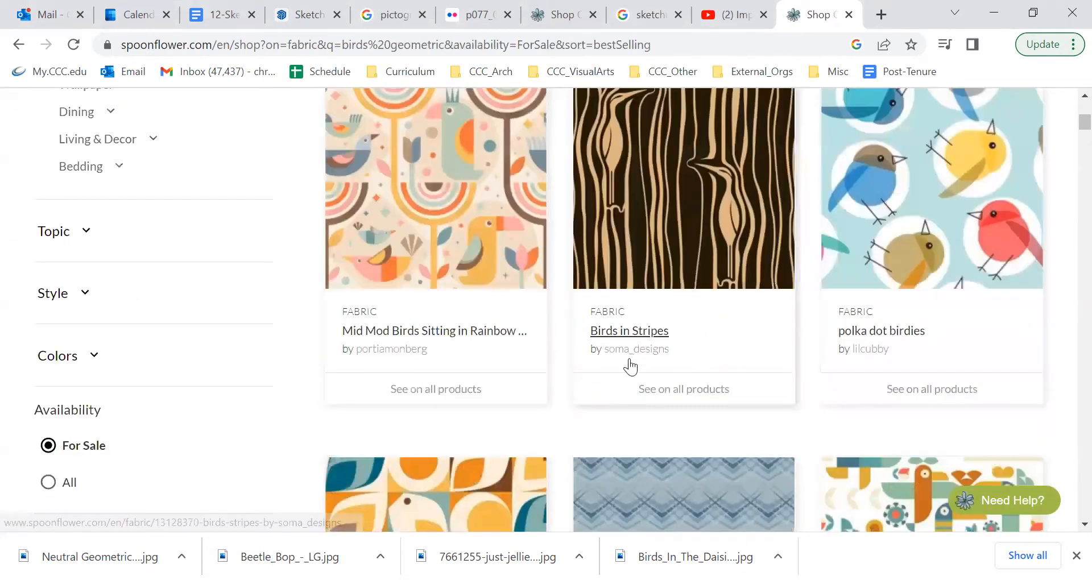
pyautogui.scroll(-4, 729, 401)
pyautogui.scroll(-9, 560, 398)
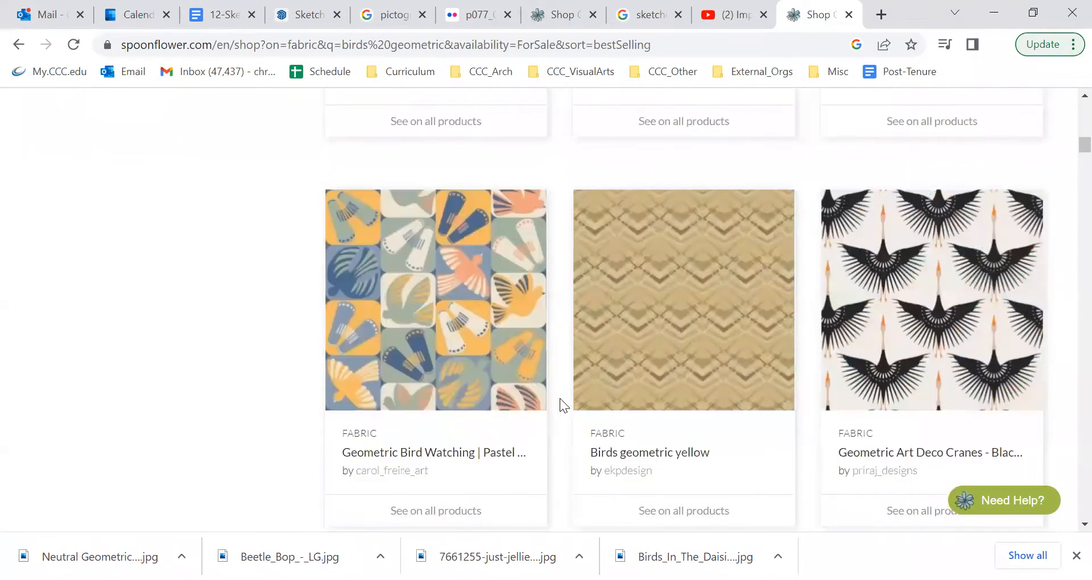
pyautogui.scroll(-3, 559, 397)
# Step: Change the fabric search to "geometric shapes" and browse the designs
pyautogui.scroll(20, 554, 392)
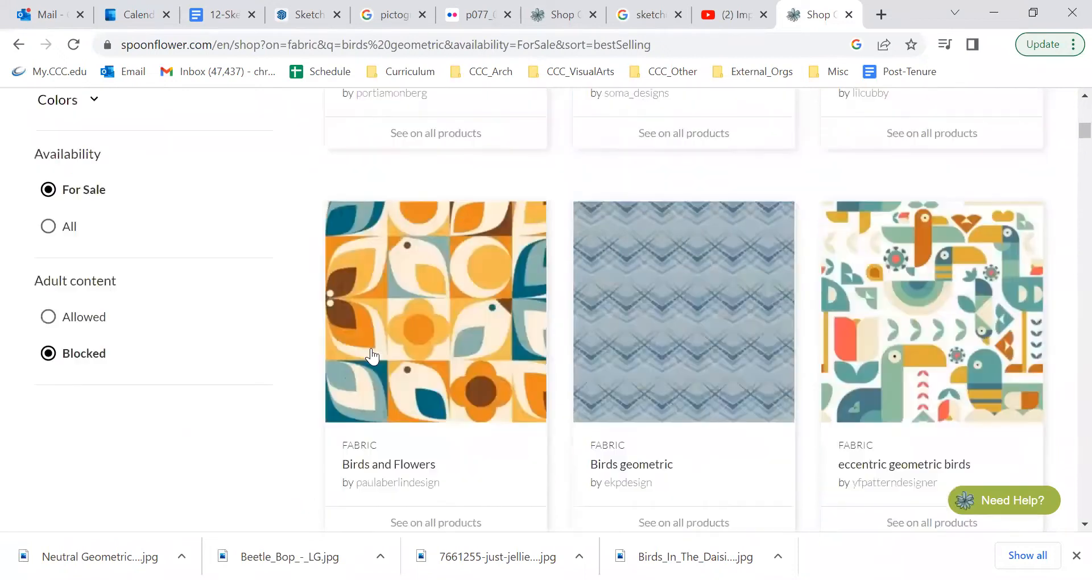
pyautogui.scroll(2, 357, 194)
pyautogui.click(293, 159)
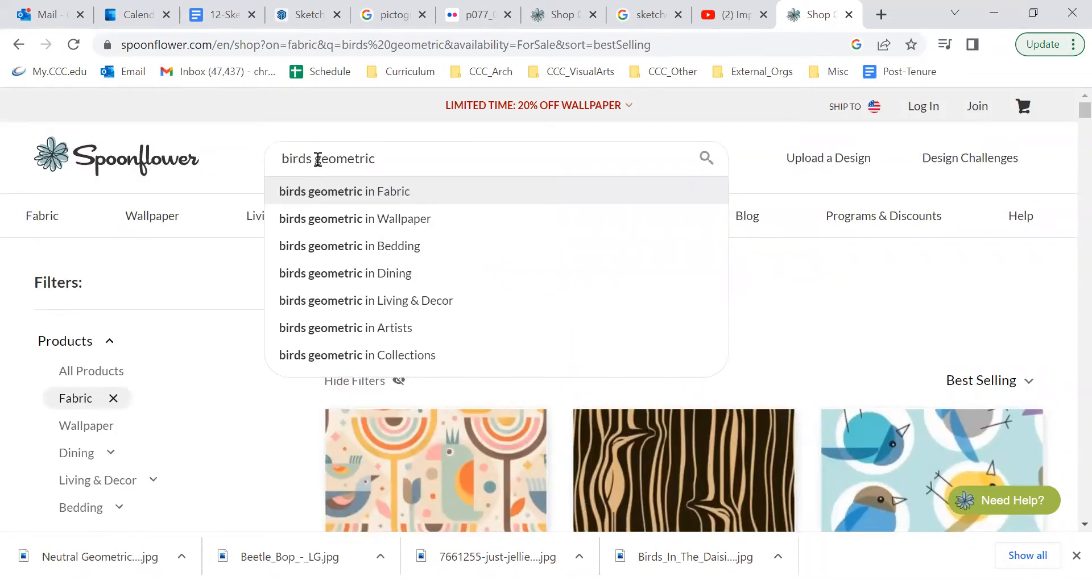
pyautogui.moveTo(315, 159); pyautogui.dragTo(194, 165)
pyautogui.press('BackSpace')
pyautogui.click(399, 166)
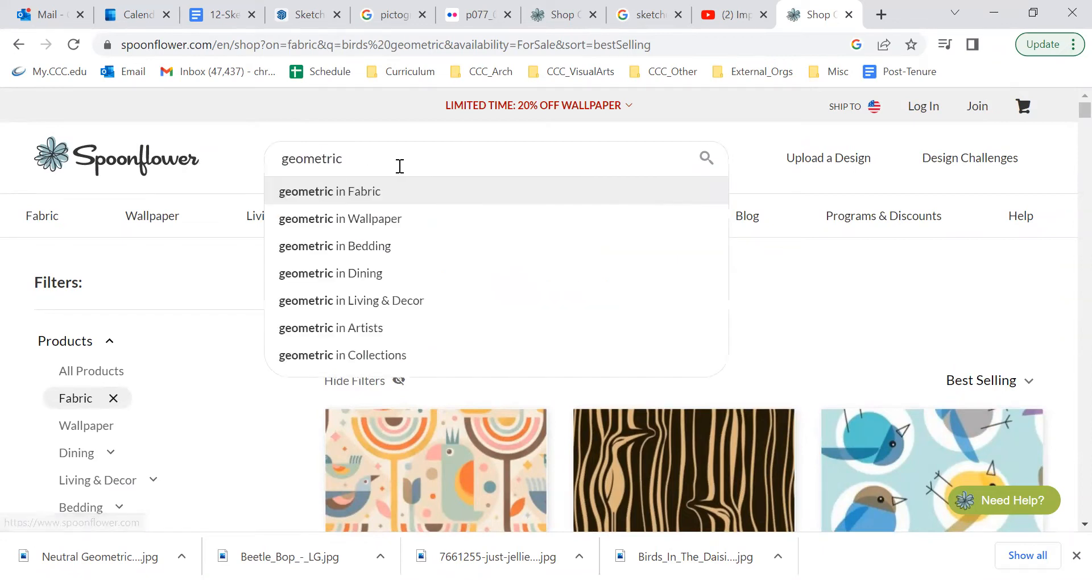
pyautogui.write('shapes')
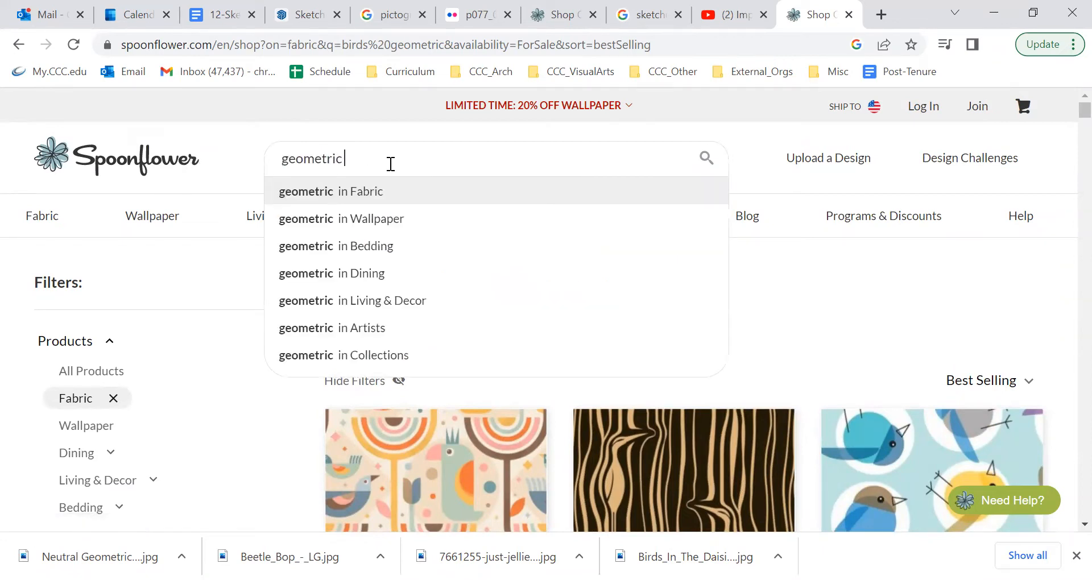
pyautogui.press('Return')
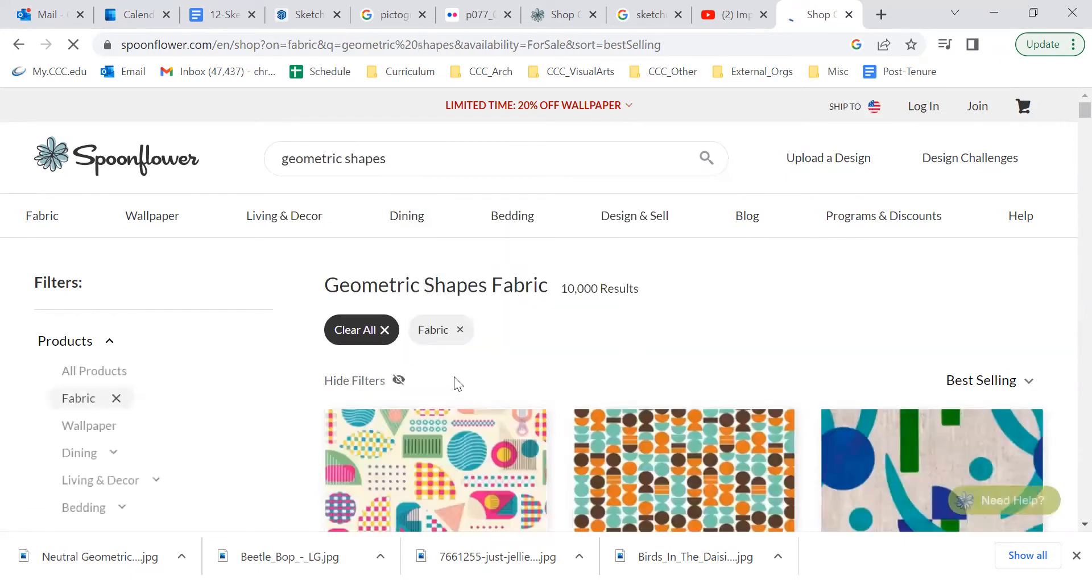
pyautogui.scroll(-9, 732, 408)
pyautogui.scroll(-8, 722, 414)
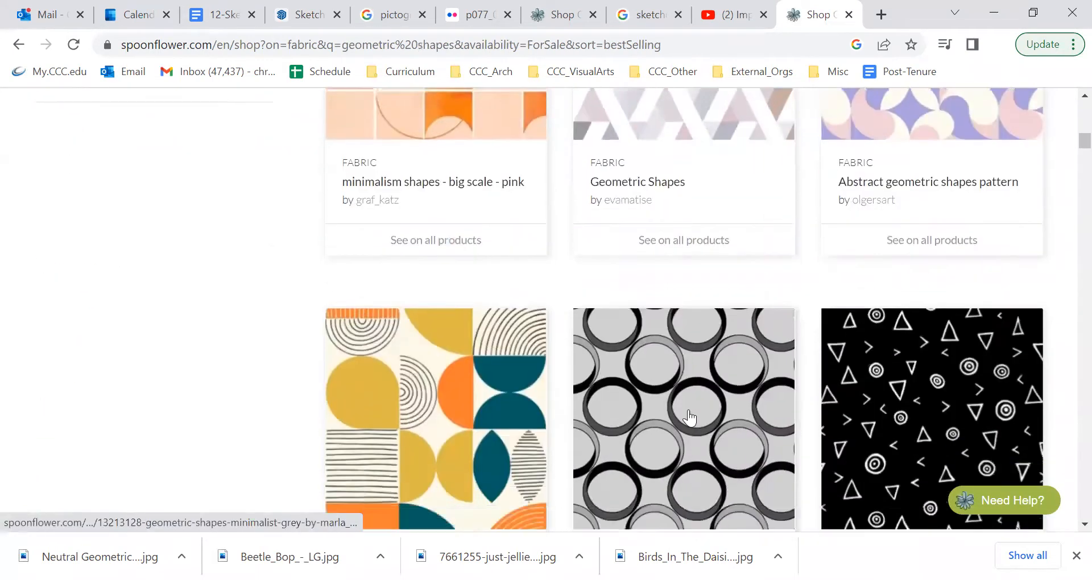
# Step: Filter the geometric shapes fabrics by the color Grey and look through the designs
pyautogui.scroll(12, 203, 334)
pyautogui.scroll(3, 114, 370)
pyautogui.scroll(-3, 90, 443)
pyautogui.click(88, 359)
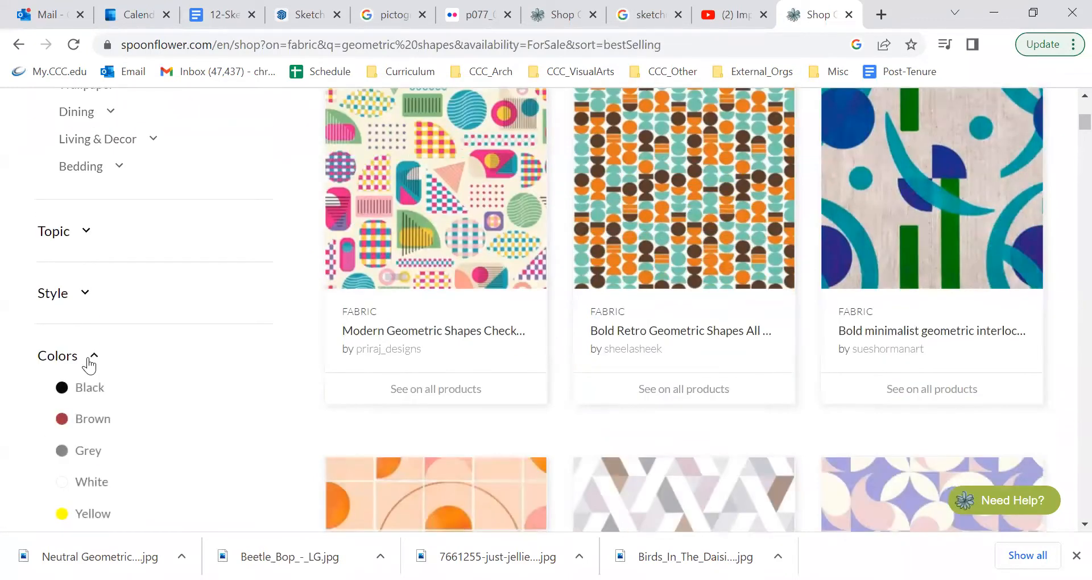
pyautogui.scroll(-1, 88, 449)
pyautogui.click(96, 373)
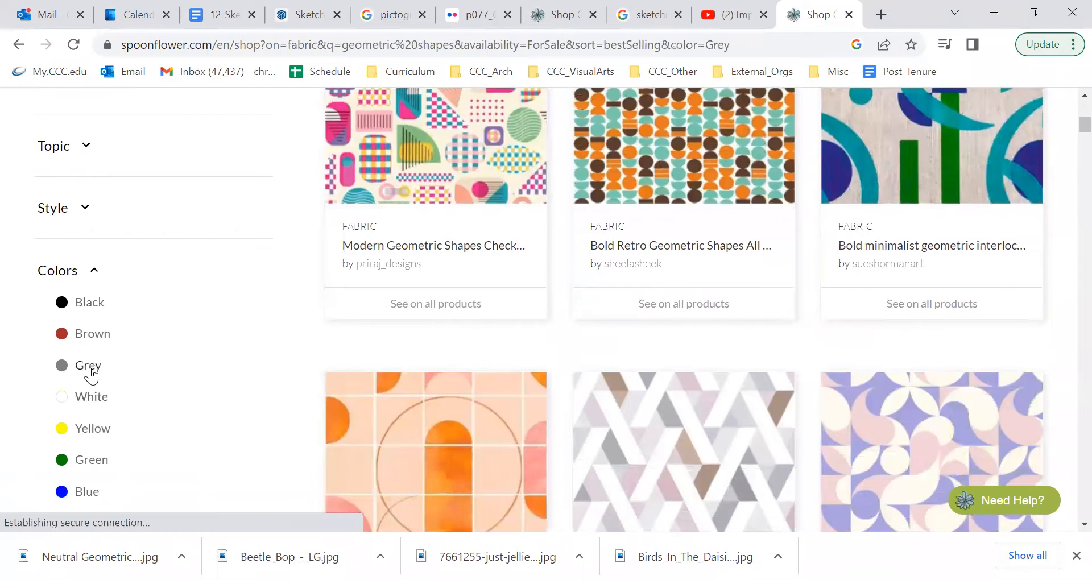
pyautogui.scroll(-10, 617, 385)
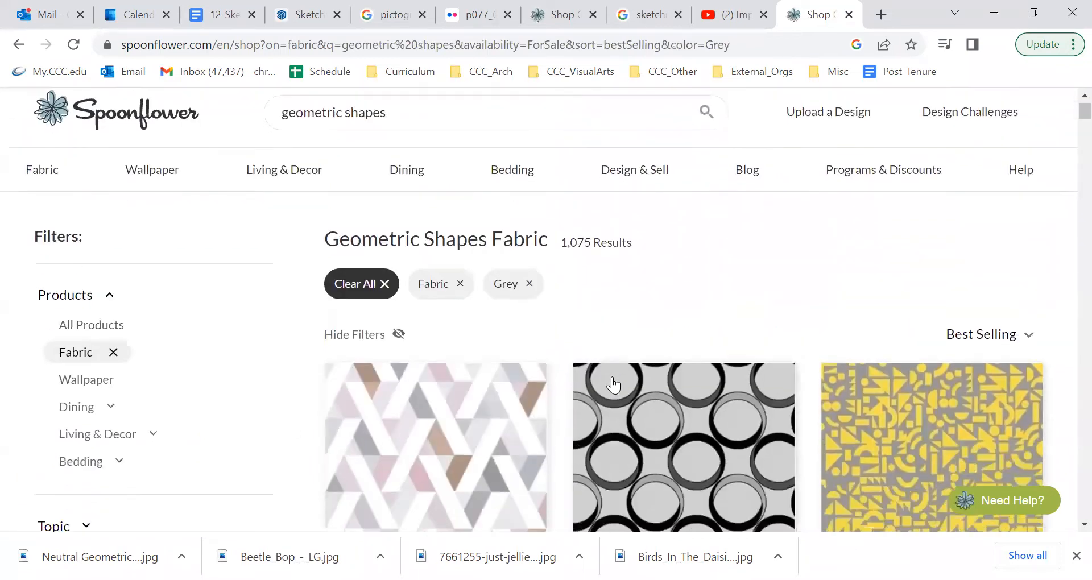
pyautogui.scroll(-4, 563, 378)
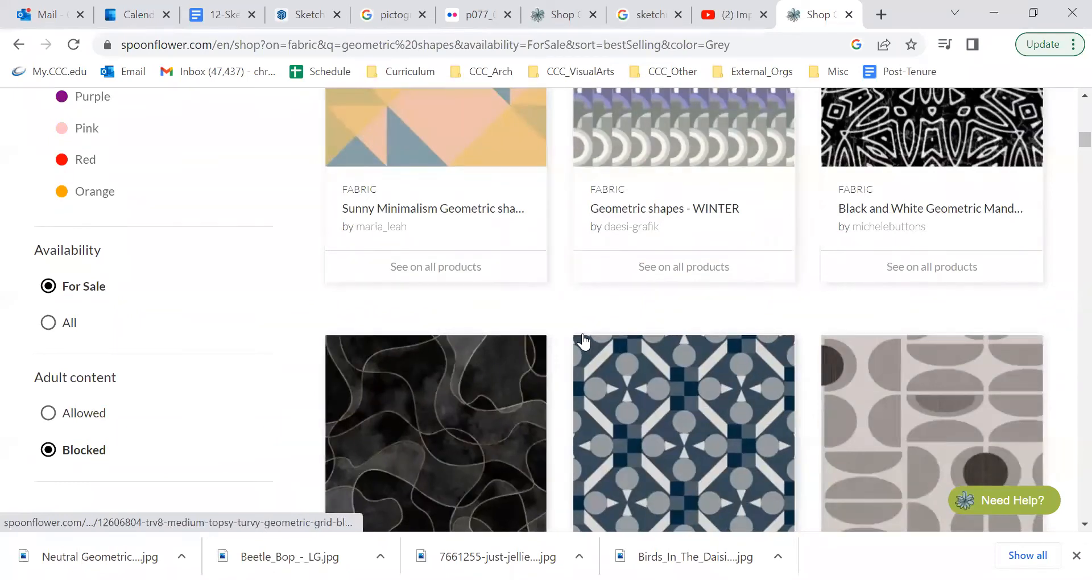
pyautogui.scroll(-2, 583, 341)
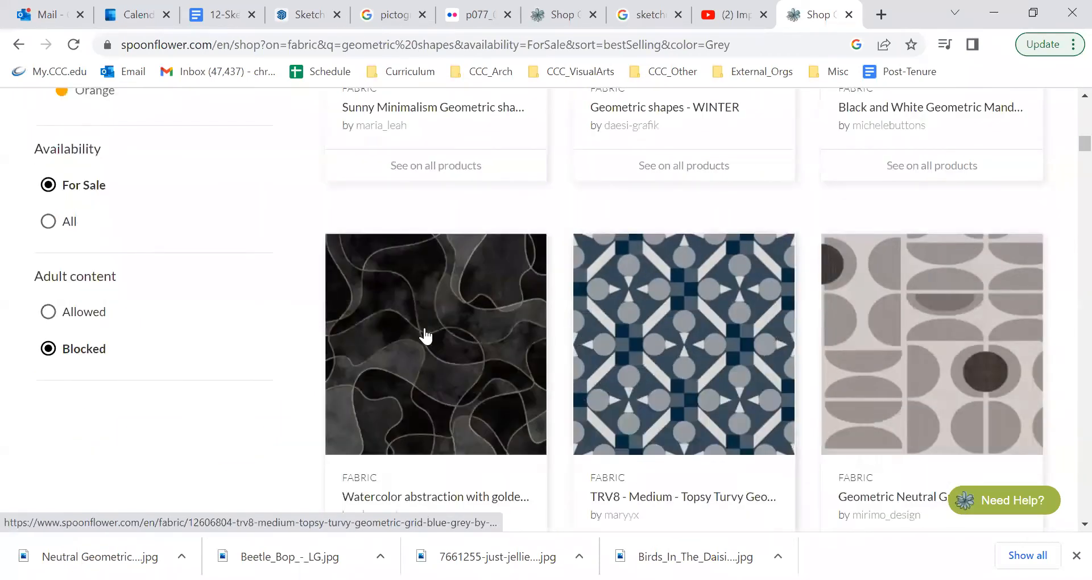
pyautogui.scroll(15, 563, 273)
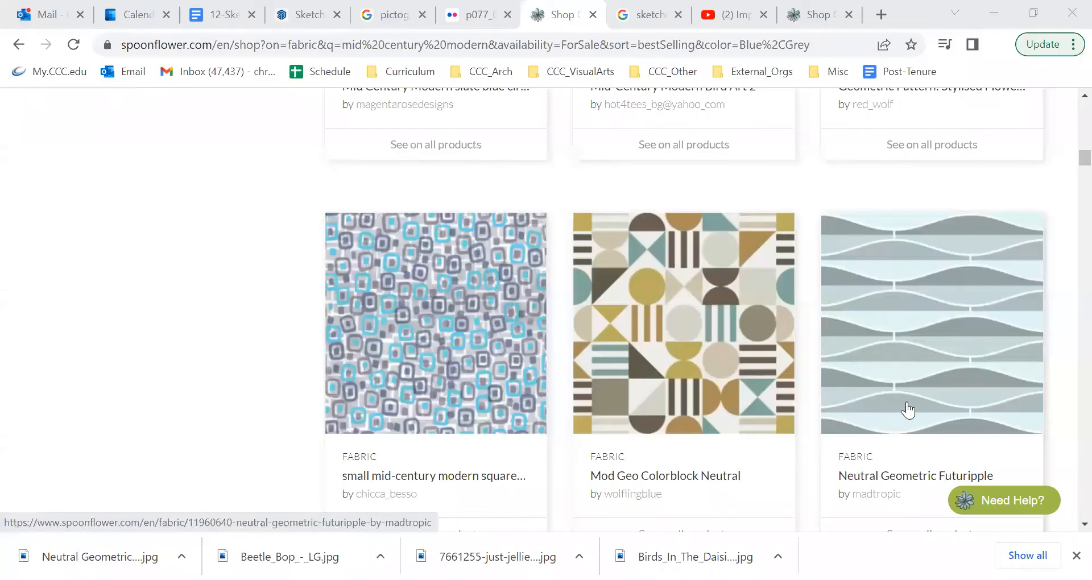
# Step: Check the image-saving options for the Neutral Geometric Futuripple design, dismiss them, and switch to the SketchUp model
pyautogui.moveTo(905, 412)
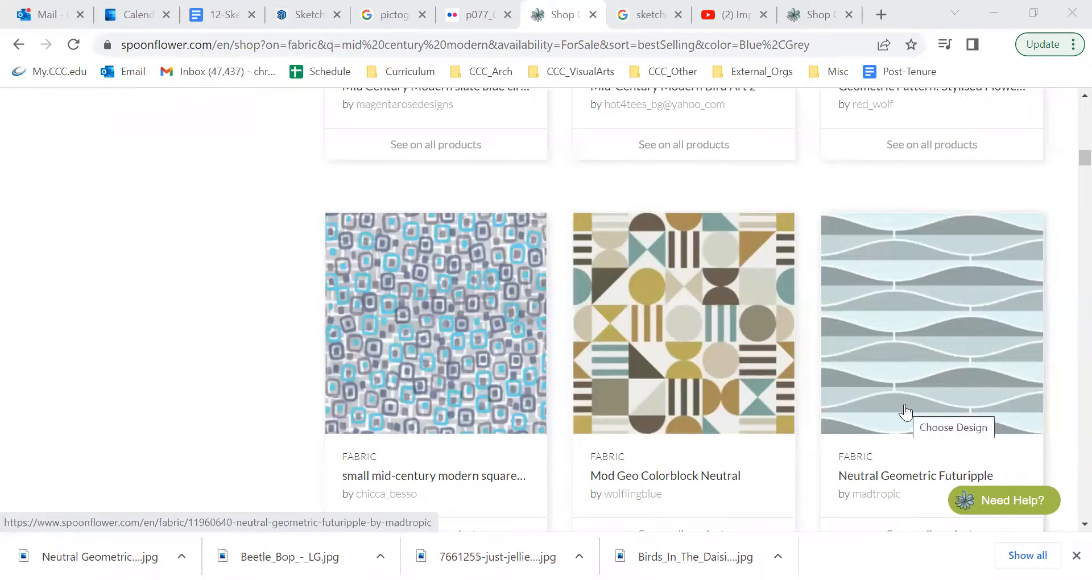
pyautogui.rightClick(895, 324)
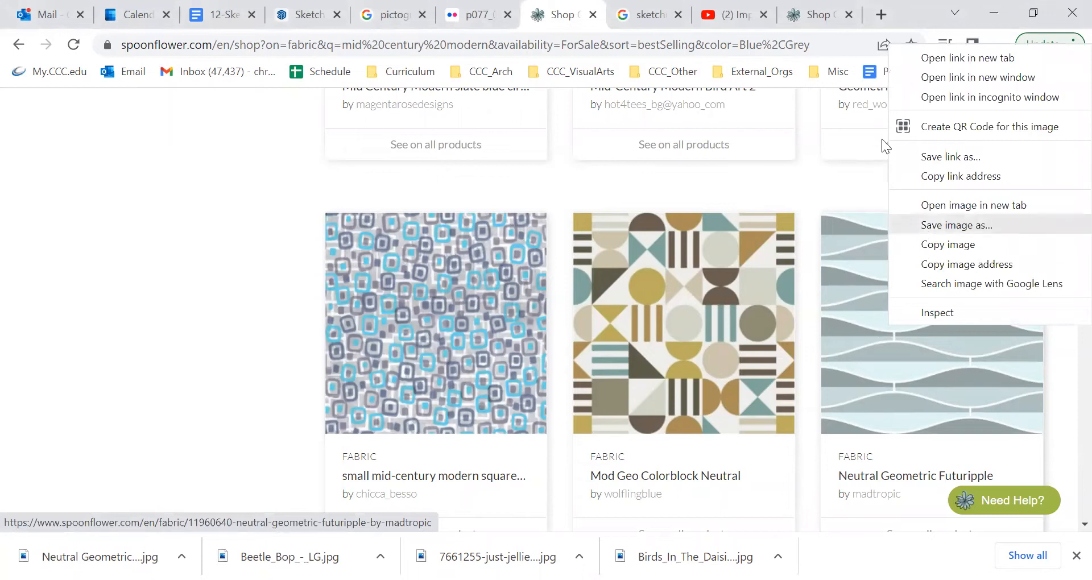
pyautogui.click(791, 194)
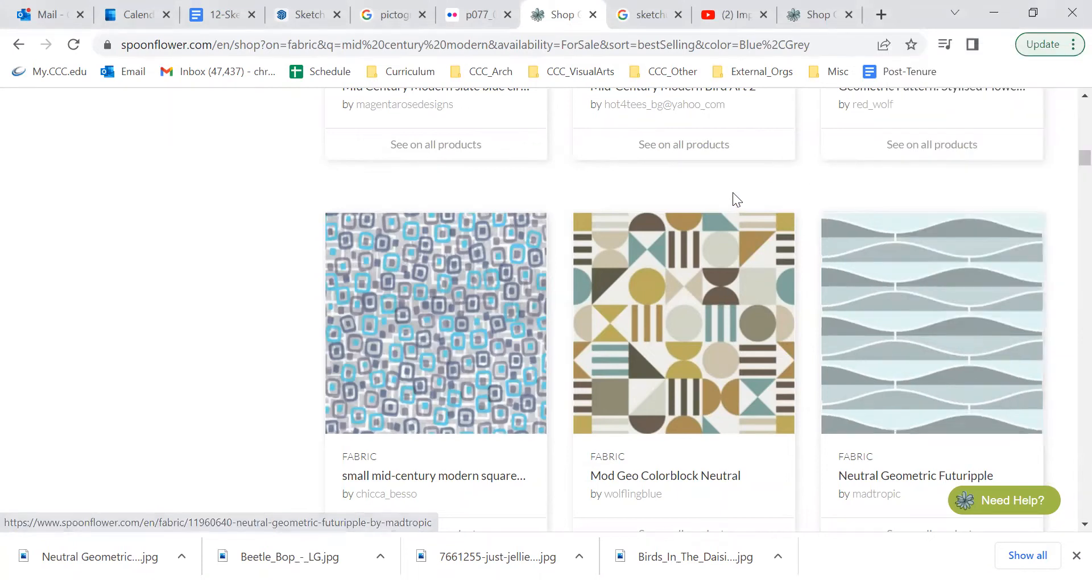
pyautogui.click(305, 17)
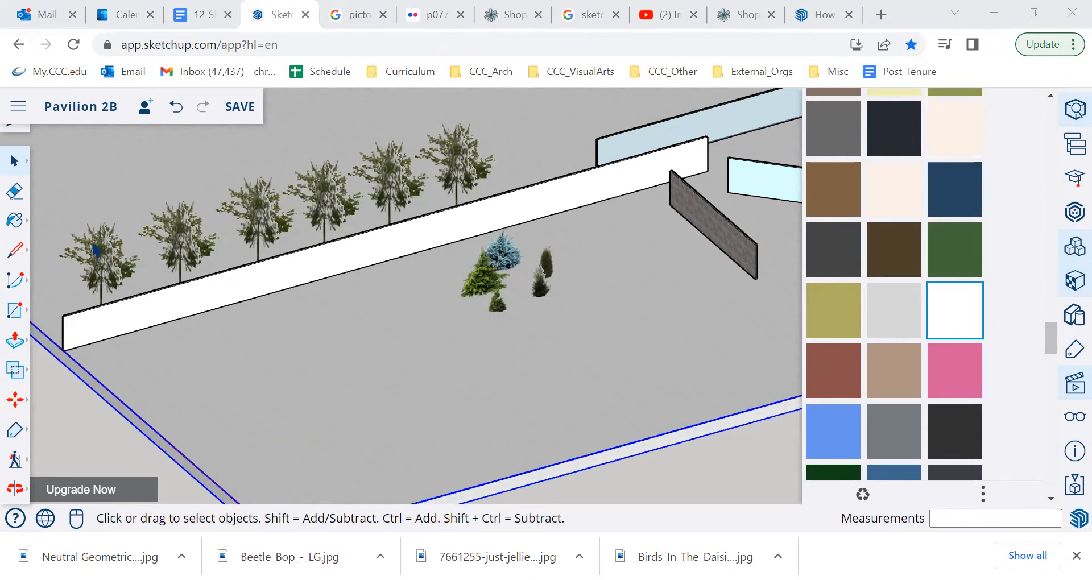
# Step: Try to import Neutral Geometric Futuripple.jpg from the device's Downloads folder as a material
pyautogui.click(18, 110)
pyautogui.moveTo(25, 317)
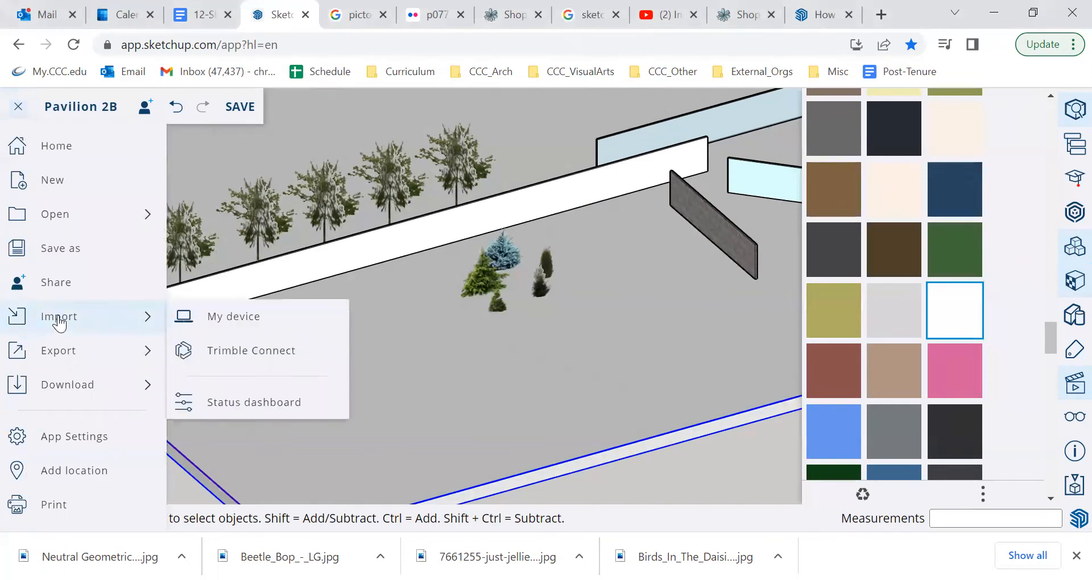
pyautogui.click(215, 318)
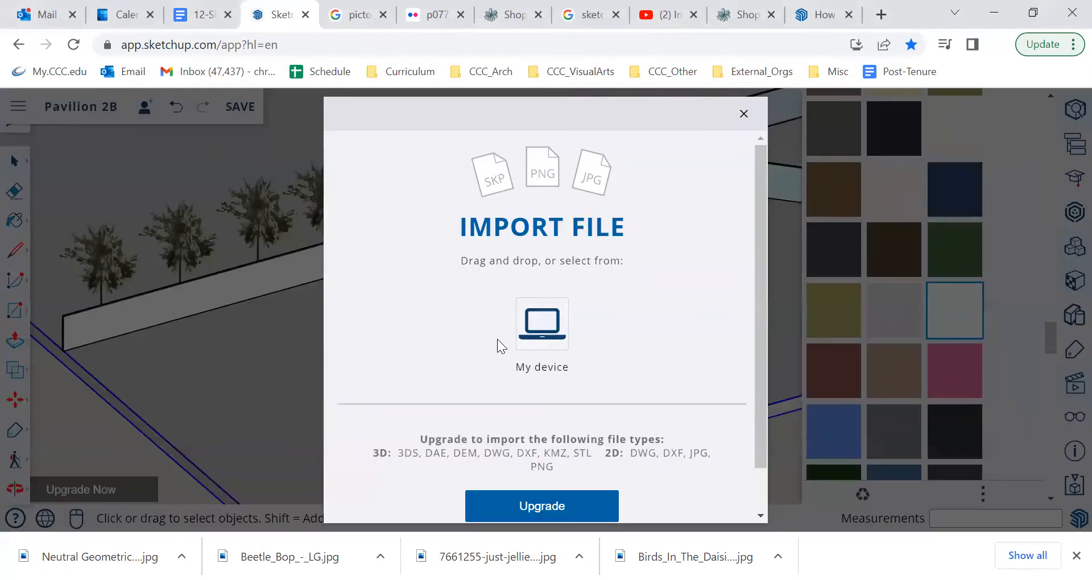
pyautogui.click(537, 341)
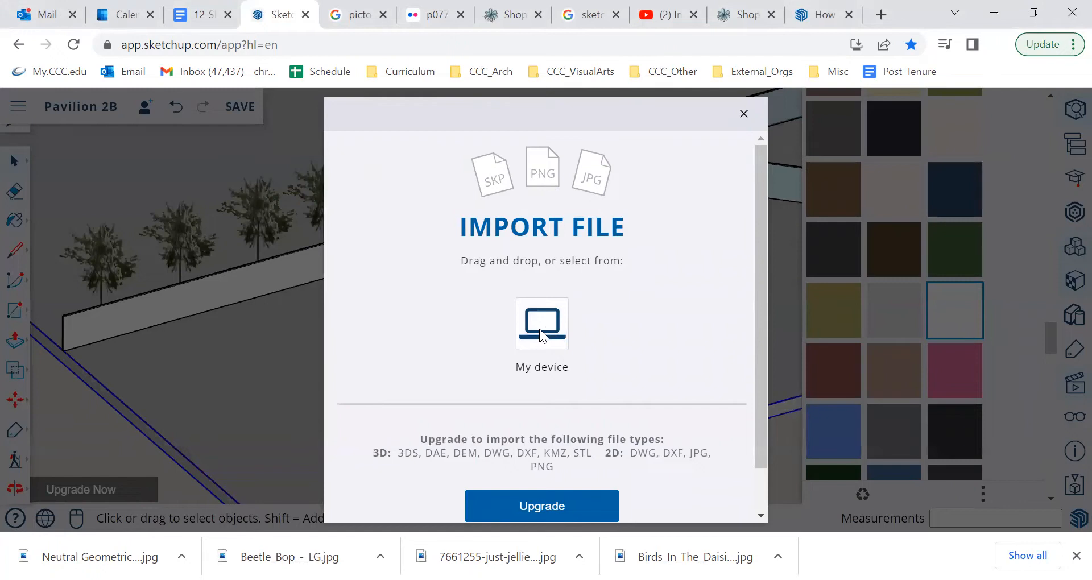
pyautogui.click(219, 199)
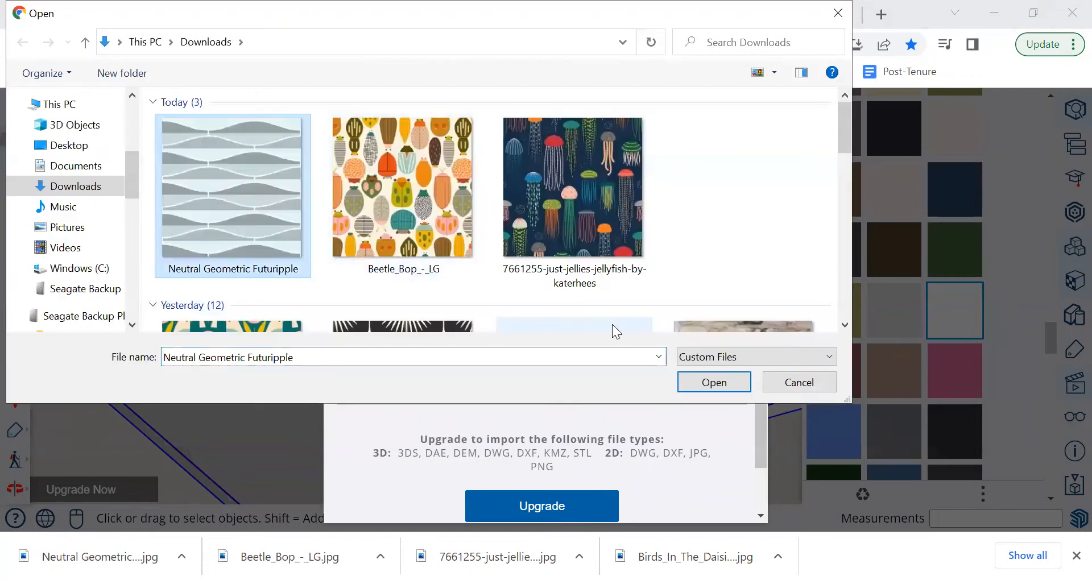
pyautogui.click(714, 382)
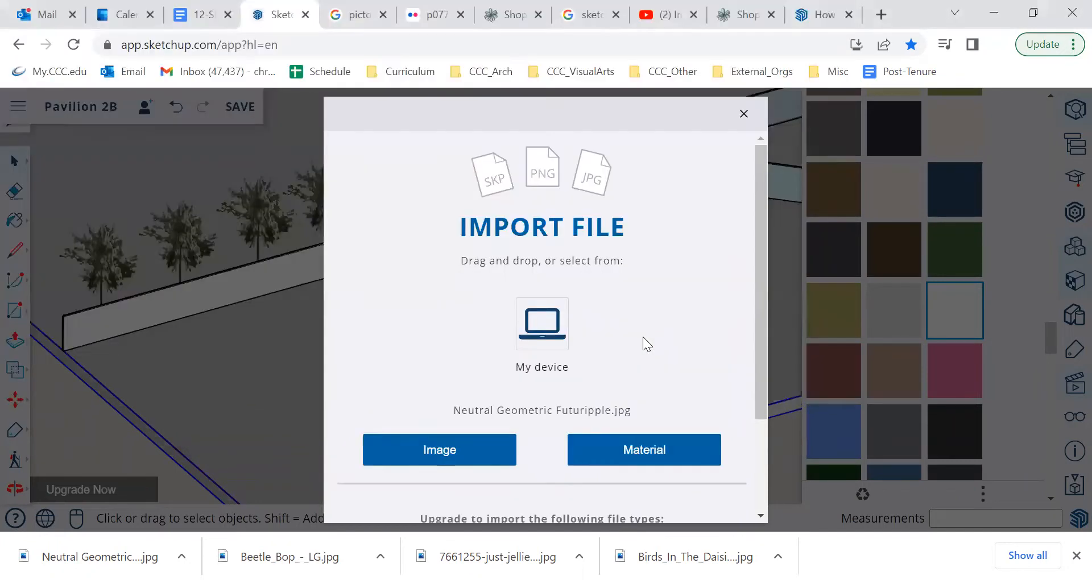
pyautogui.click(641, 452)
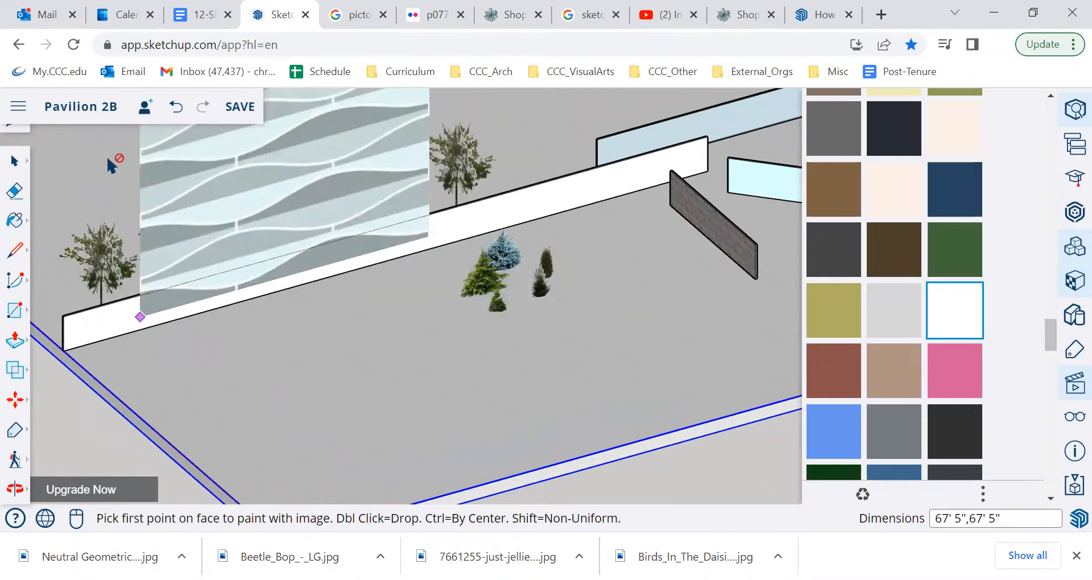
pyautogui.press('Escape')
# Step: Explode the long white wall group in front of the row of trees
pyautogui.click(113, 332)
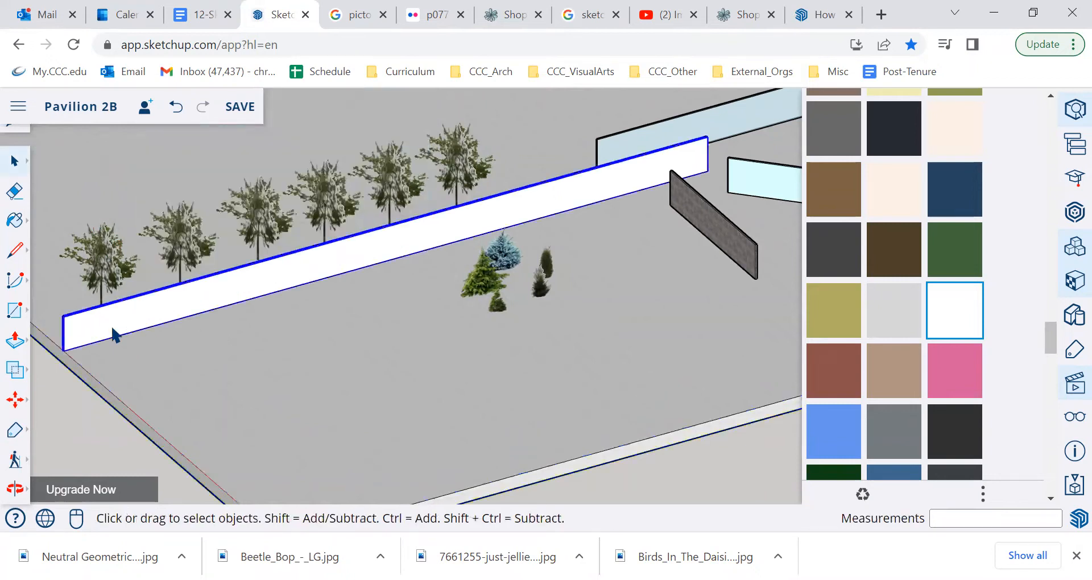
pyautogui.rightClick(169, 306)
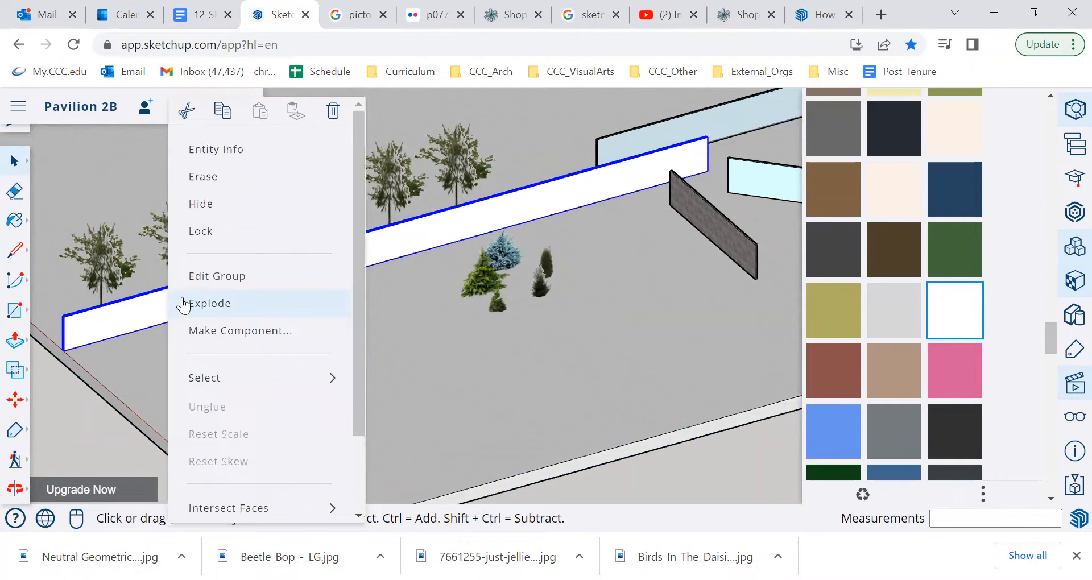
pyautogui.click(212, 308)
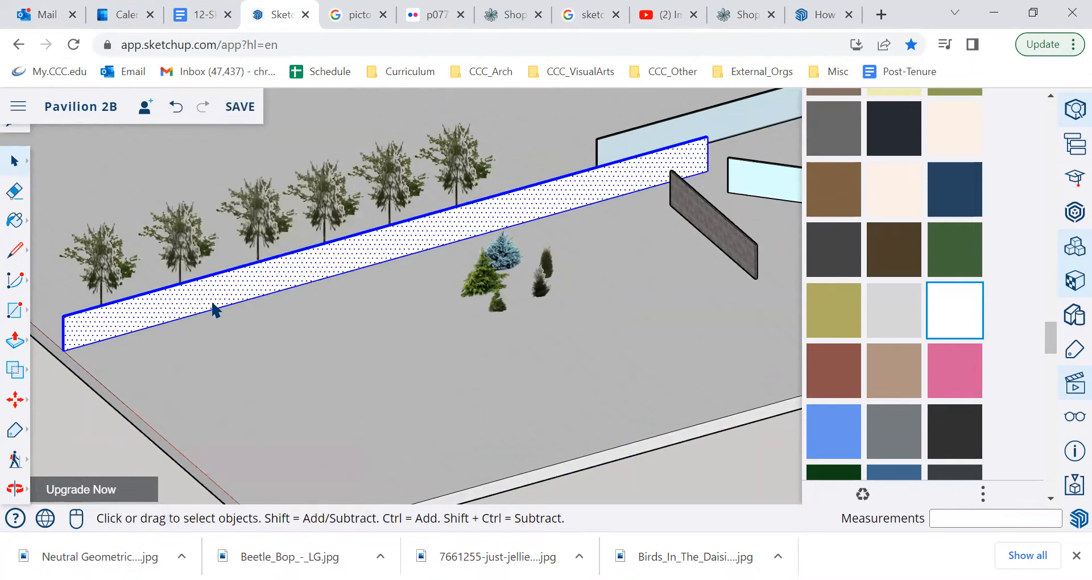
# Step: Select the long white wall's front face and import Neutral Geometric Futuripple.jpg from the device as a material
pyautogui.click(181, 347)
pyautogui.click(137, 322)
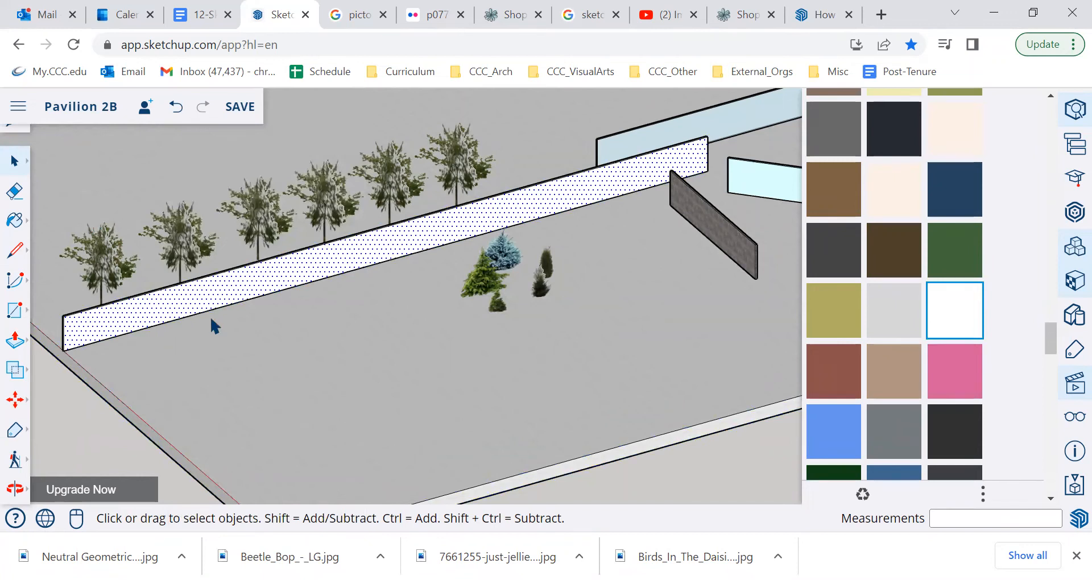
pyautogui.click(21, 107)
pyautogui.moveTo(66, 319)
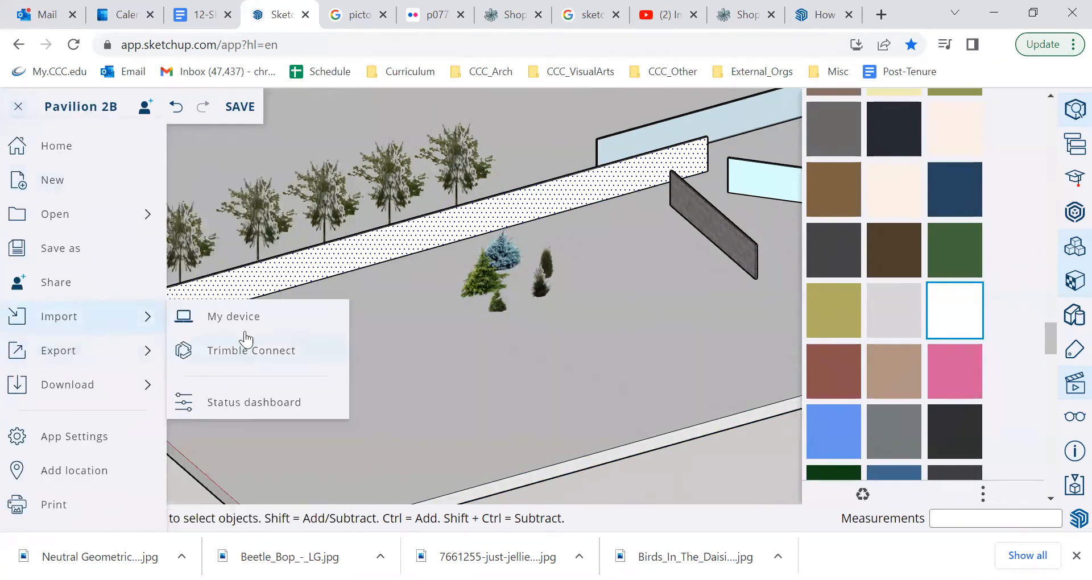
pyautogui.click(233, 316)
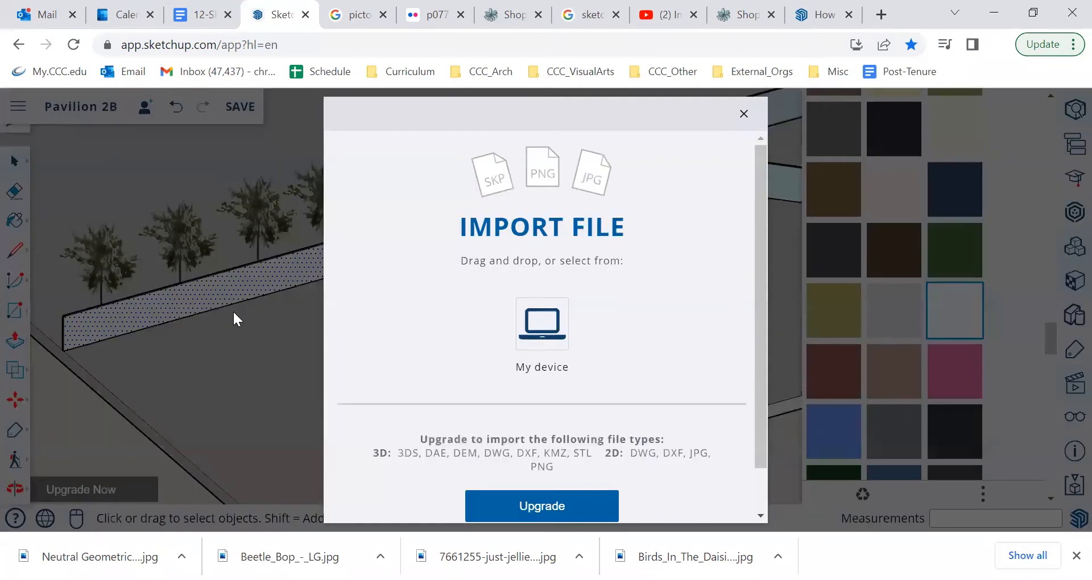
pyautogui.click(546, 326)
pyautogui.click(241, 209)
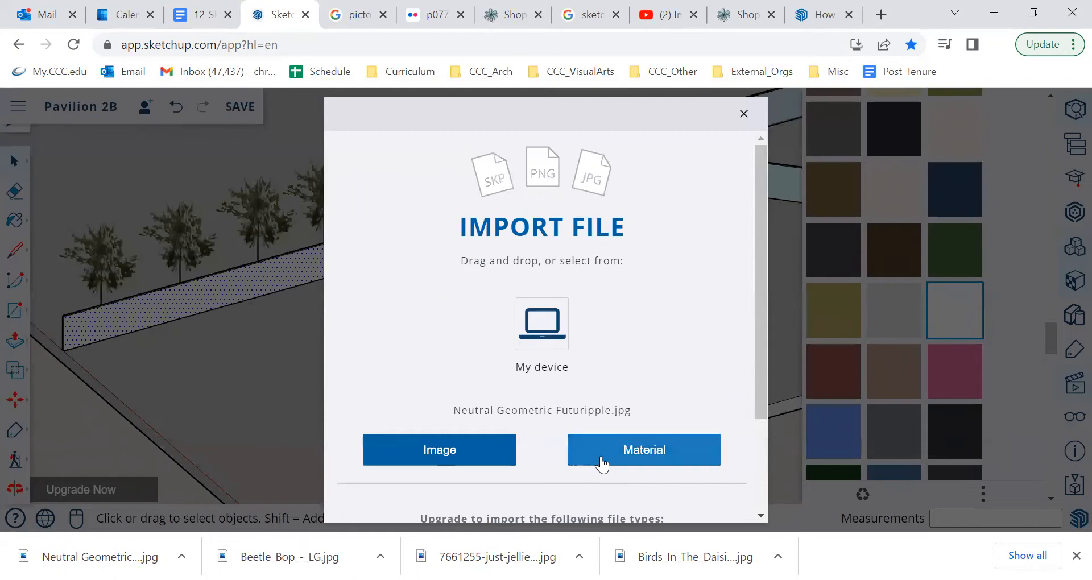
pyautogui.click(611, 452)
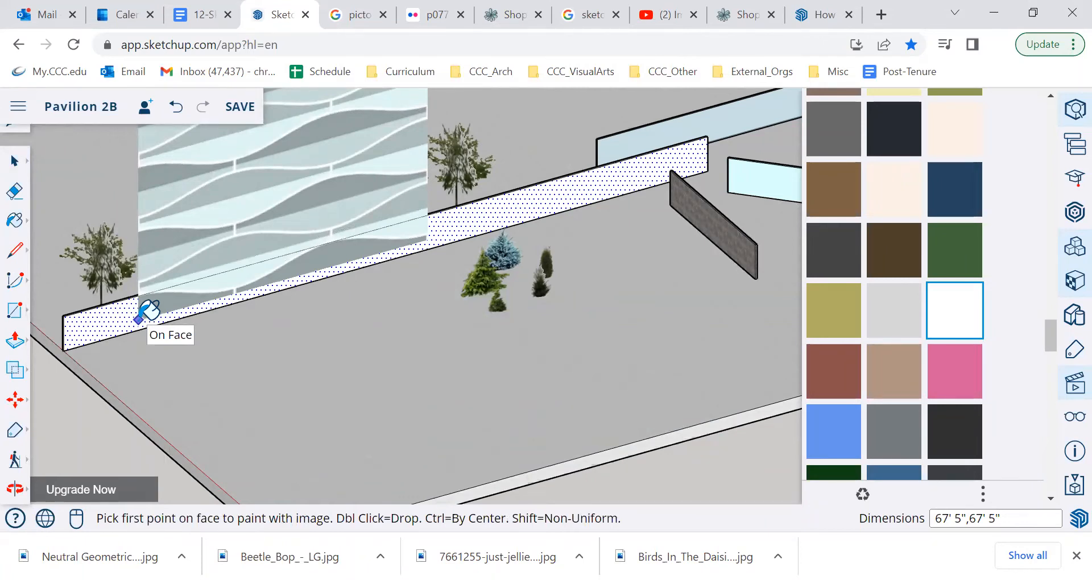
# Step: Paint the long wall's front face with the imported pattern, sizing one tile about 2' 1" wide
pyautogui.click(138, 320)
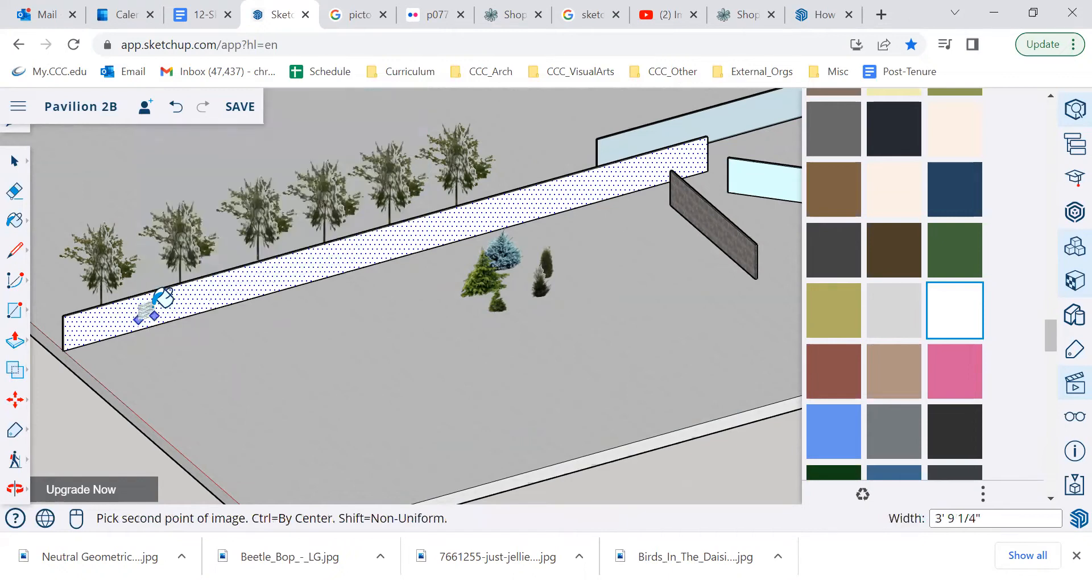
pyautogui.scroll(4, 153, 310)
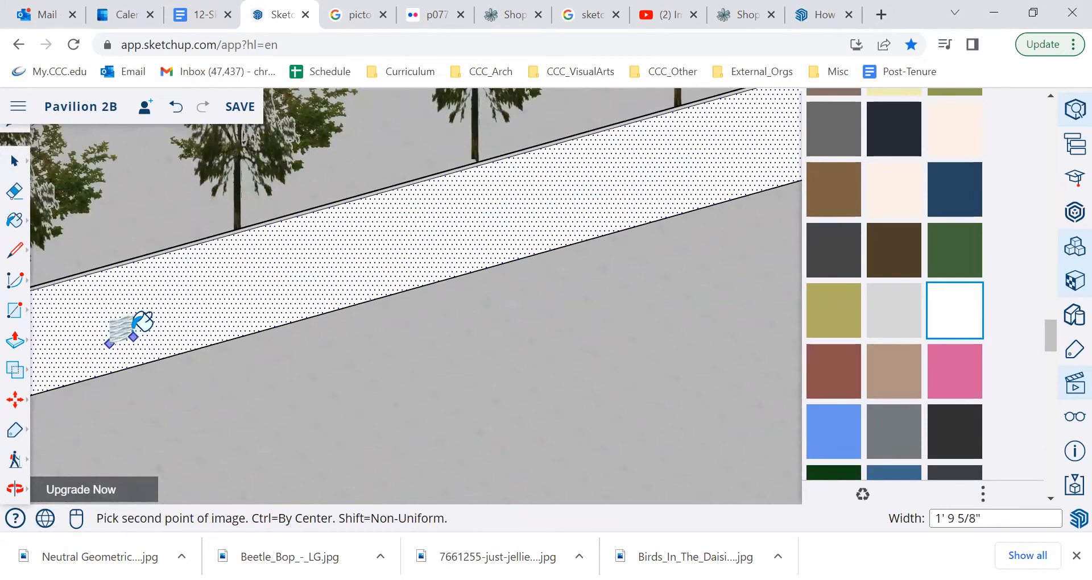
pyautogui.scroll(3, 144, 322)
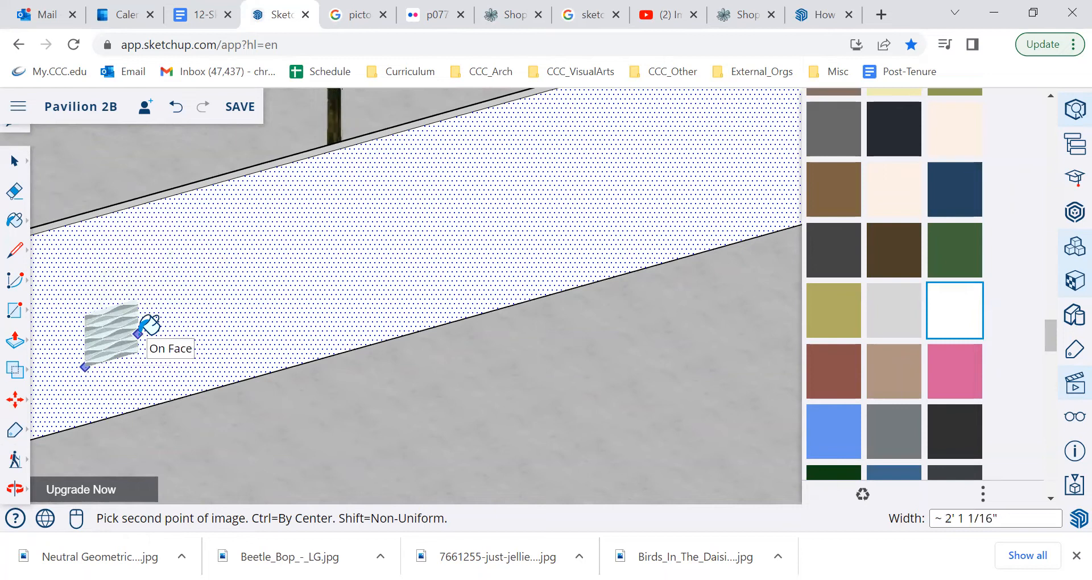
pyautogui.click(139, 332)
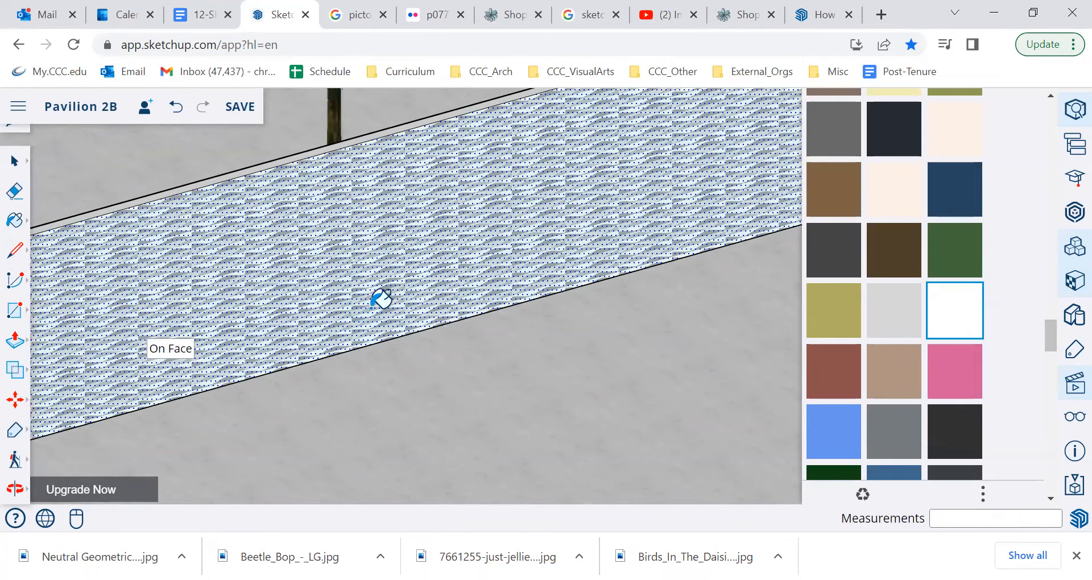
pyautogui.scroll(-4, 371, 307)
pyautogui.click(15, 163)
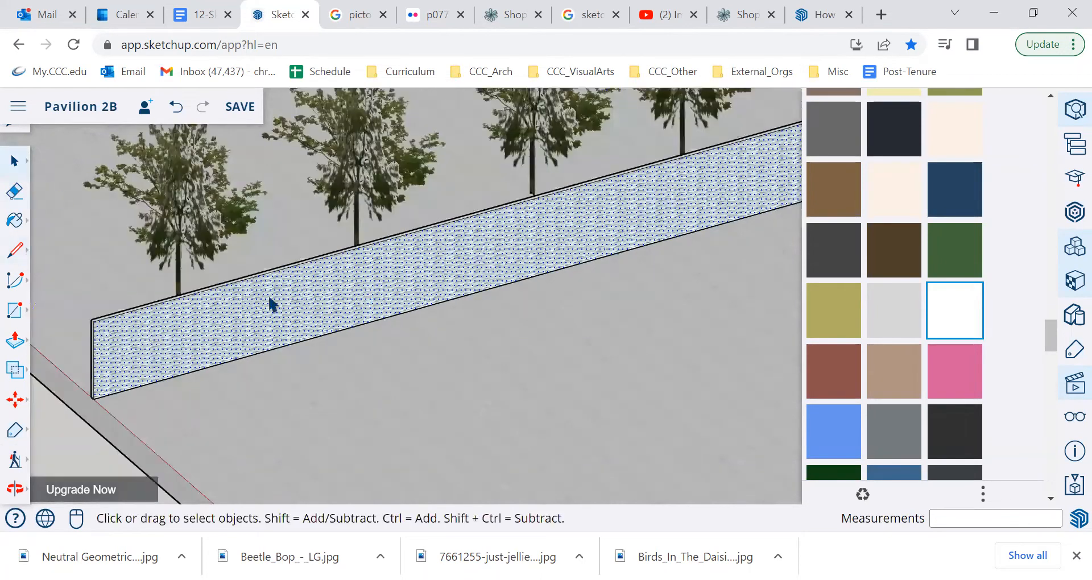
pyautogui.scroll(-5, 298, 274)
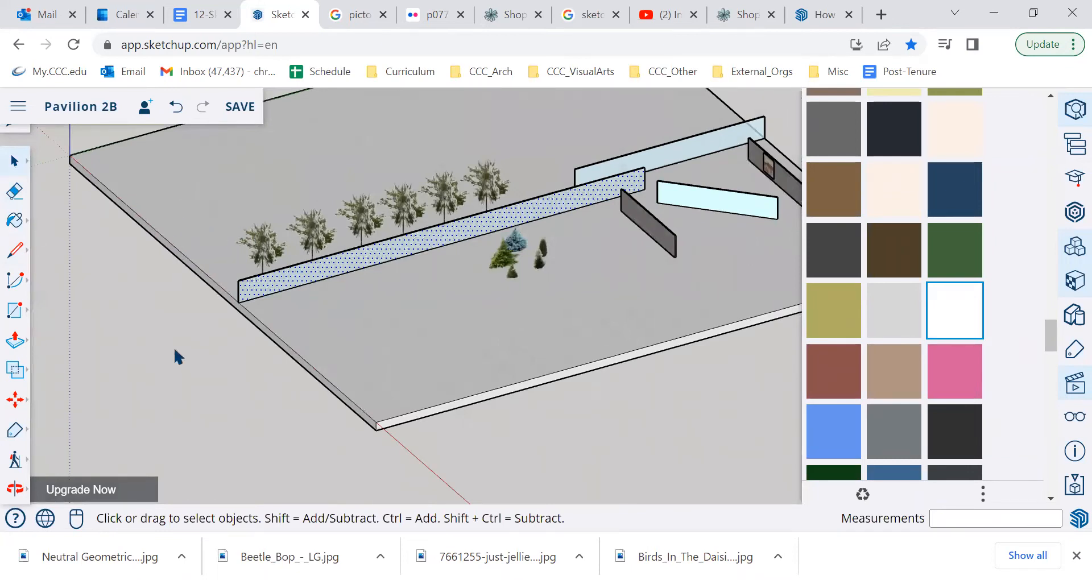
# Step: Select all geometry of the long patterned wall from above, without the ground, and make it a group
pyautogui.click(15, 488)
pyautogui.moveTo(127, 348); pyautogui.dragTo(435, 376)
pyautogui.click(16, 162)
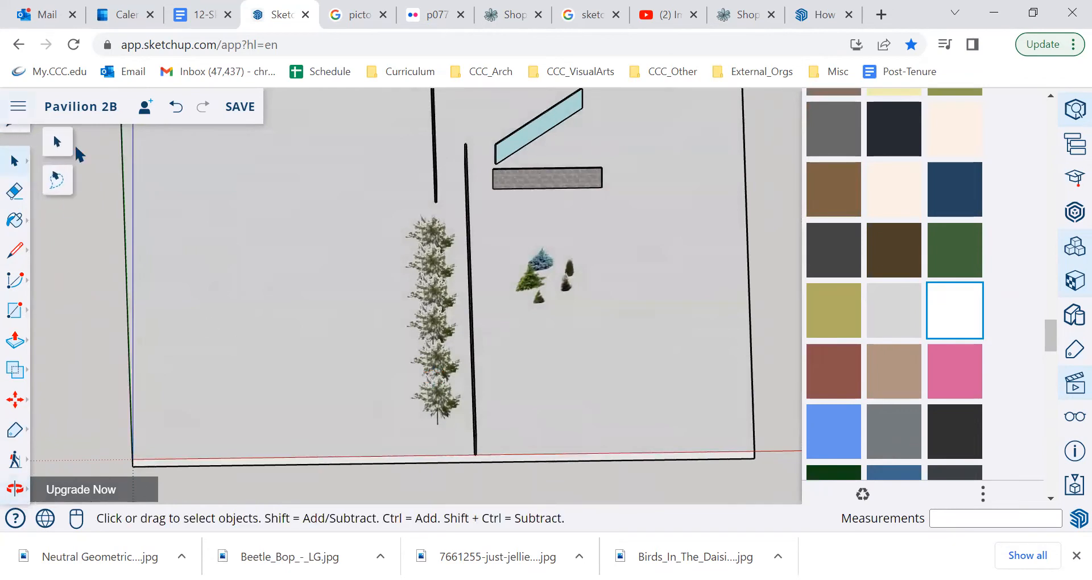
pyautogui.moveTo(467, 473); pyautogui.dragTo(476, 123)
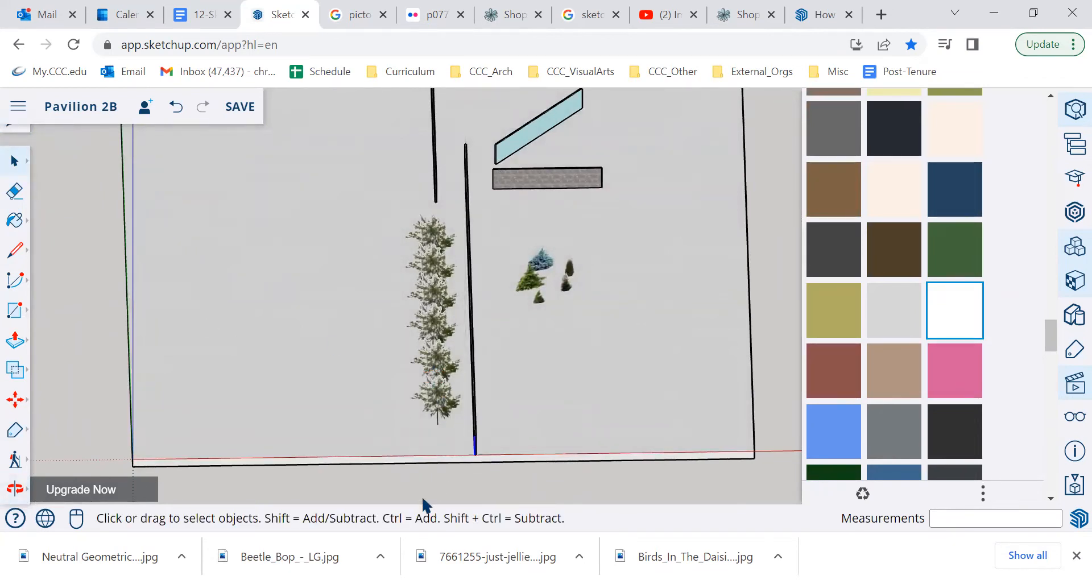
pyautogui.moveTo(441, 476)
pyautogui.mouseDown()
pyautogui.moveTo(479, 127)
pyautogui.moveTo(487, 139)
pyautogui.mouseUp()
pyautogui.rightClick(476, 339)
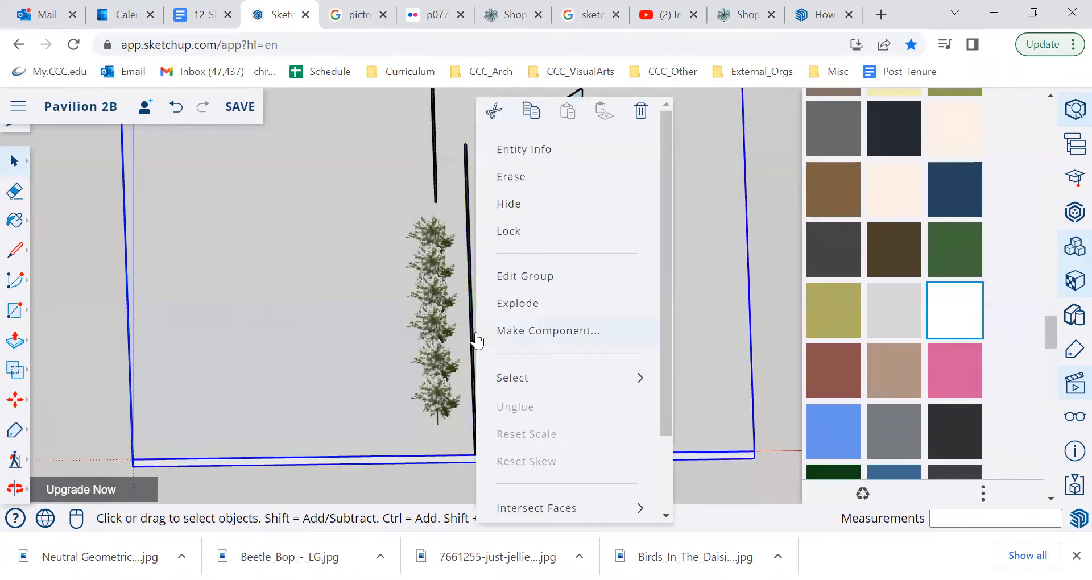
pyautogui.click(450, 476)
pyautogui.moveTo(451, 477); pyautogui.dragTo(483, 131)
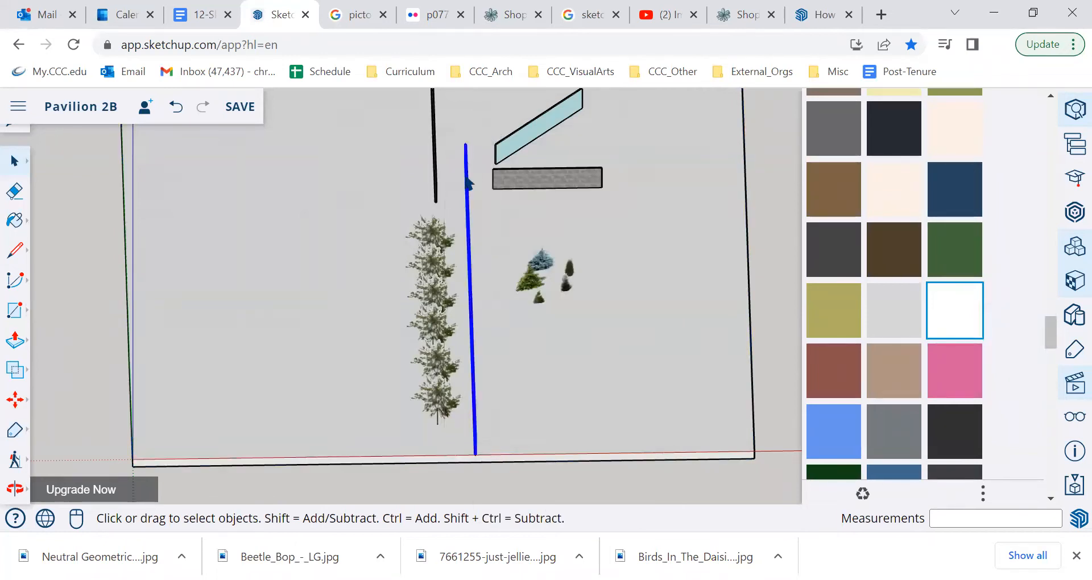
pyautogui.rightClick(468, 184)
pyautogui.click(539, 366)
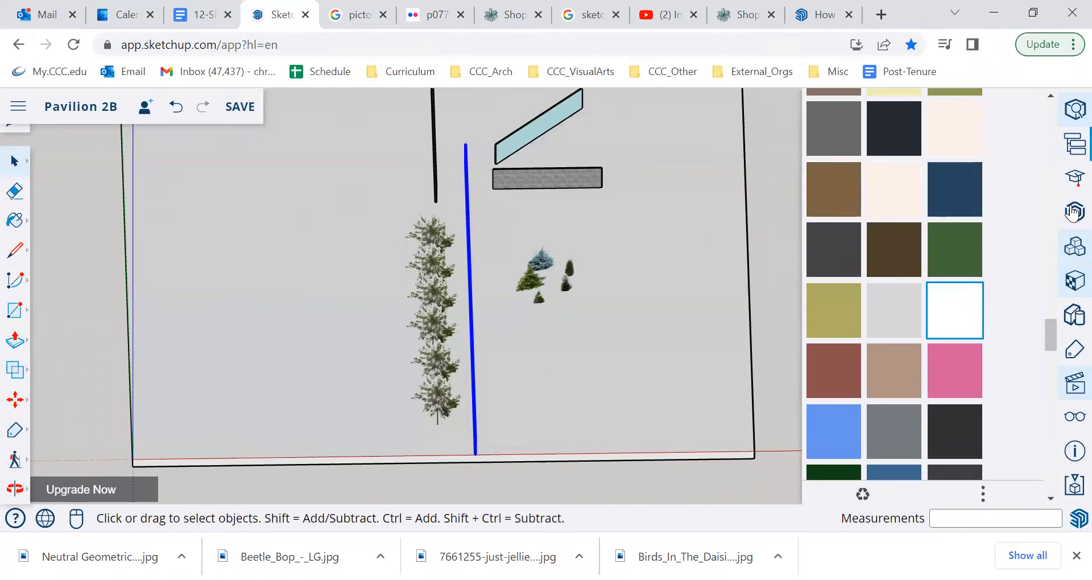
# Step: Assign the Walls tag to the long wall group beside the row of trees
pyautogui.click(1074, 349)
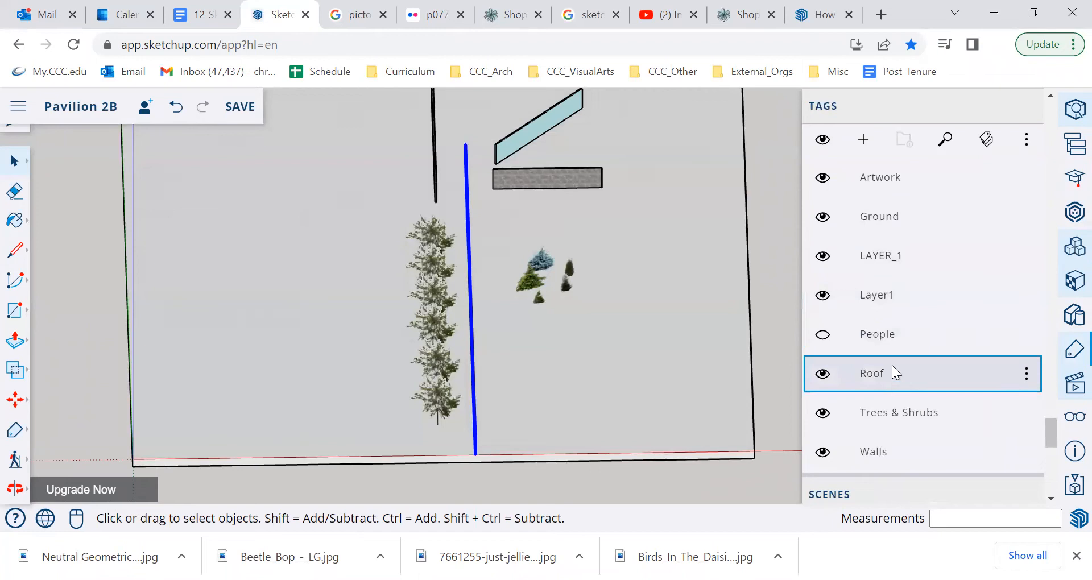
pyautogui.click(874, 452)
pyautogui.click(1074, 109)
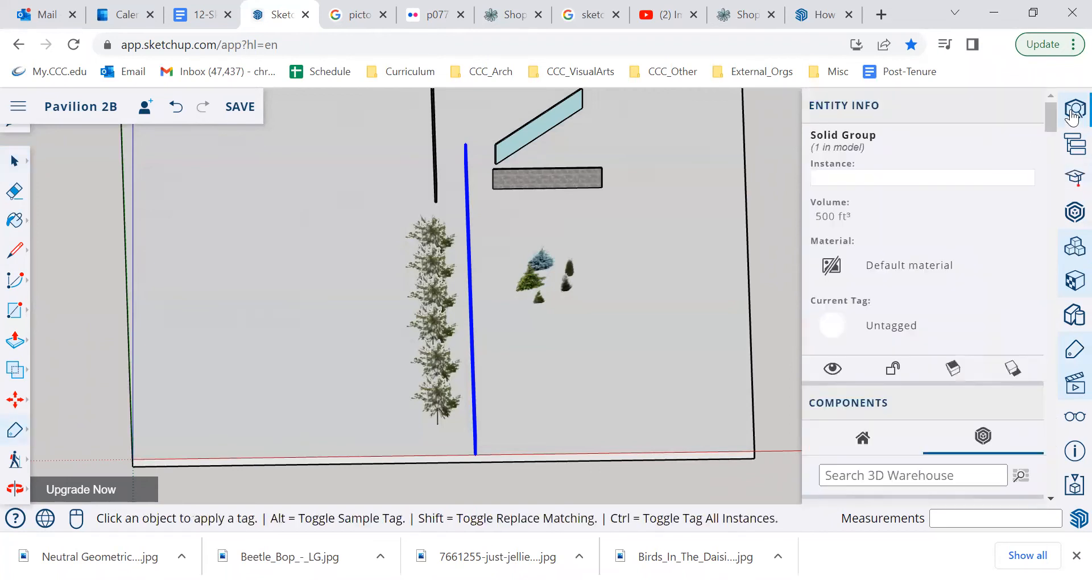
pyautogui.click(878, 335)
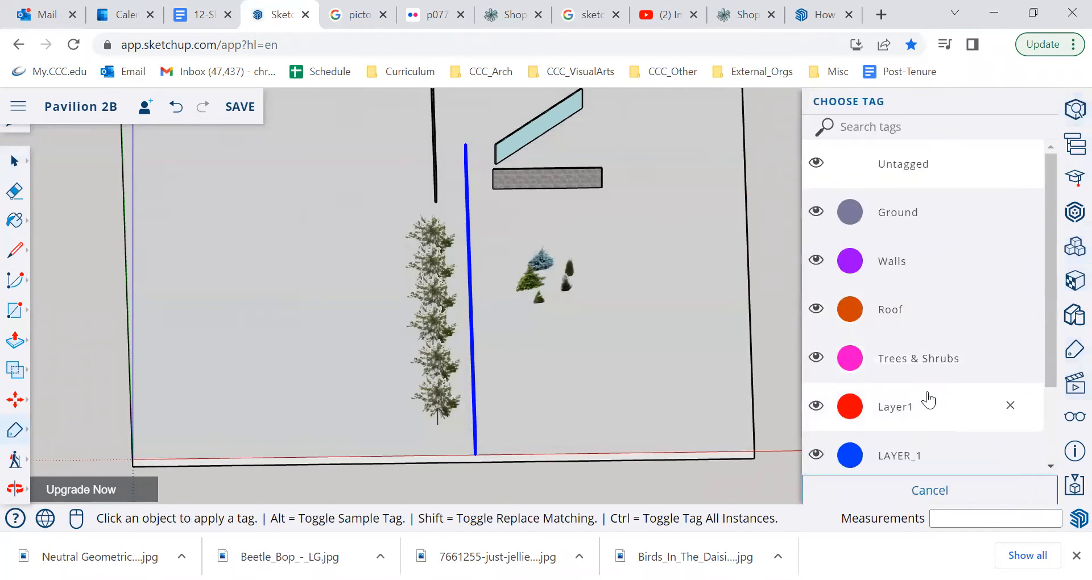
pyautogui.scroll(-2, 913, 431)
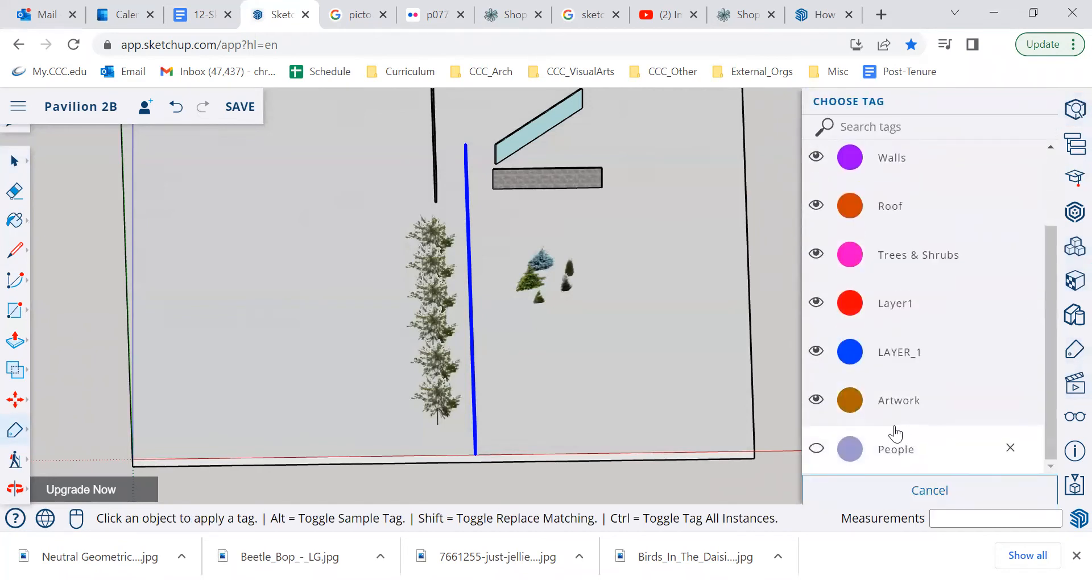
pyautogui.click(860, 170)
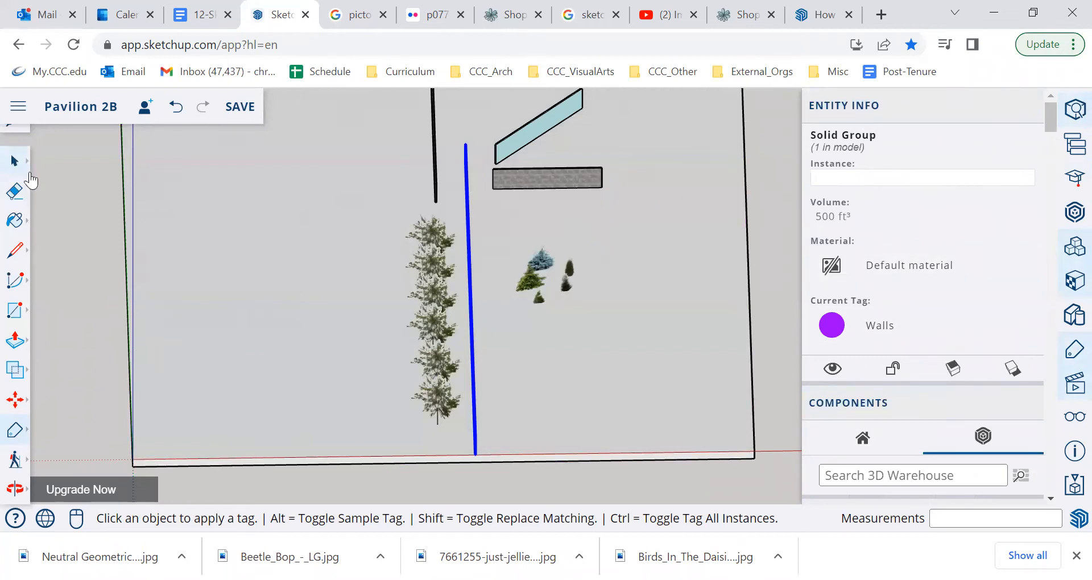
pyautogui.click(25, 162)
# Step: Examine the wave pattern on the long wall group in perspective, both from afar and up close
pyautogui.moveTo(535, 328); pyautogui.dragTo(313, 270, button='middle')
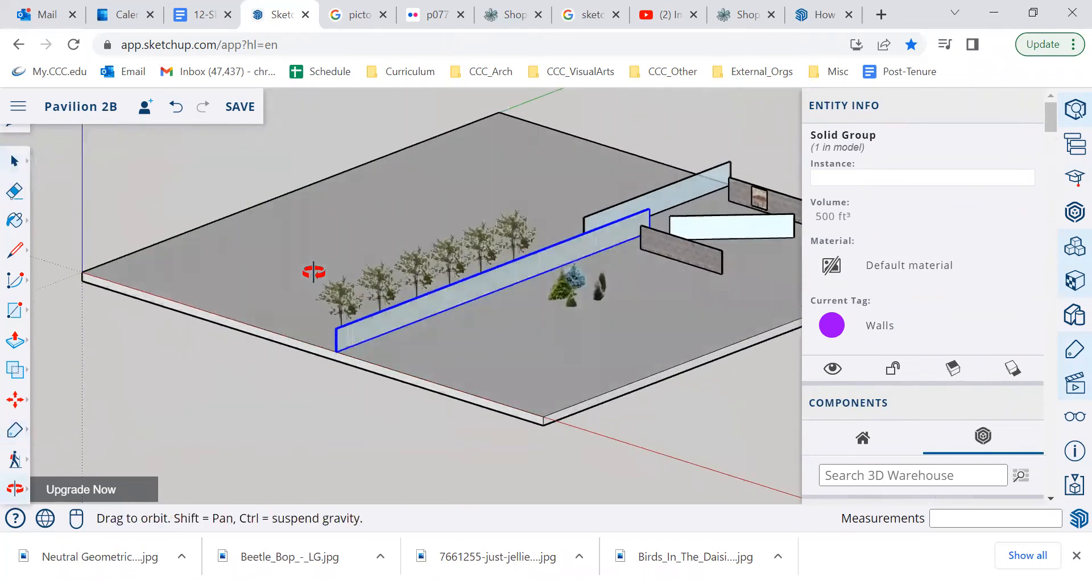
pyautogui.scroll(5, 452, 299)
pyautogui.scroll(-8, 451, 299)
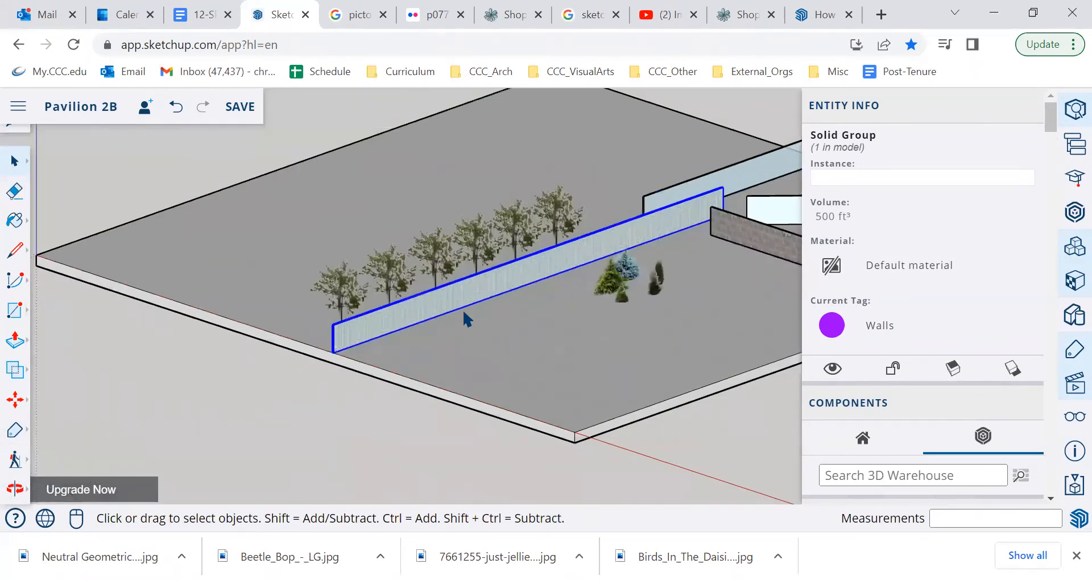
pyautogui.moveTo(464, 314); pyautogui.dragTo(414, 317, button='middle')
pyautogui.scroll(10, 416, 315)
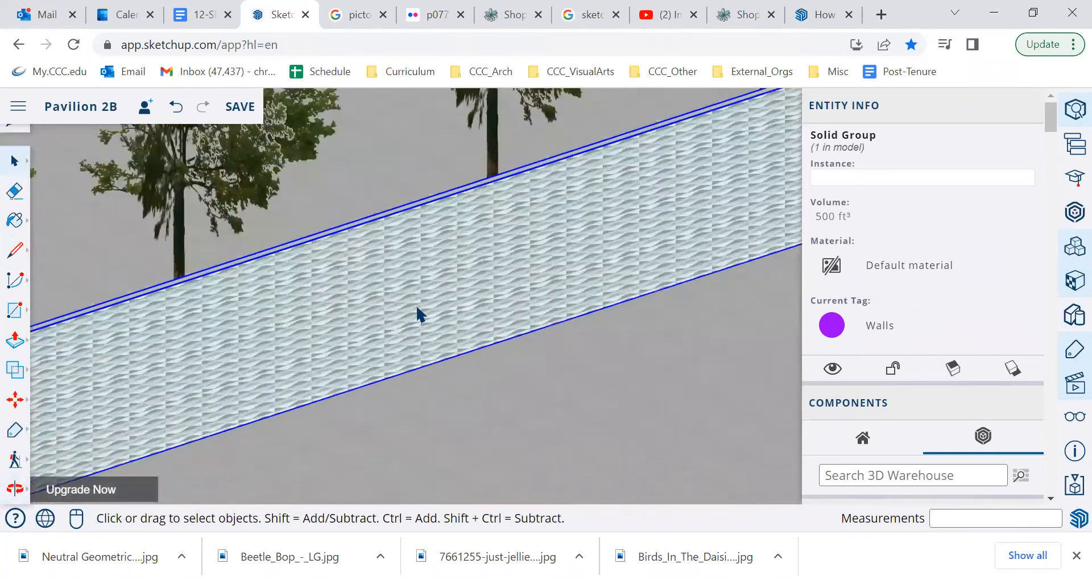
pyautogui.scroll(-2, 418, 314)
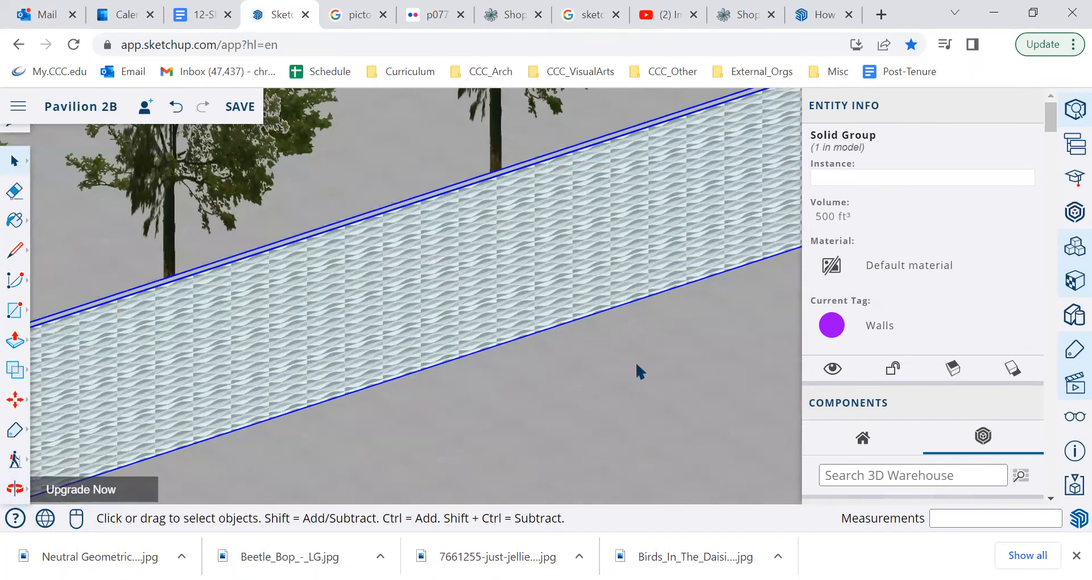
# Step: Explode the long patterned wall group and paint its front face white
pyautogui.click(1073, 280)
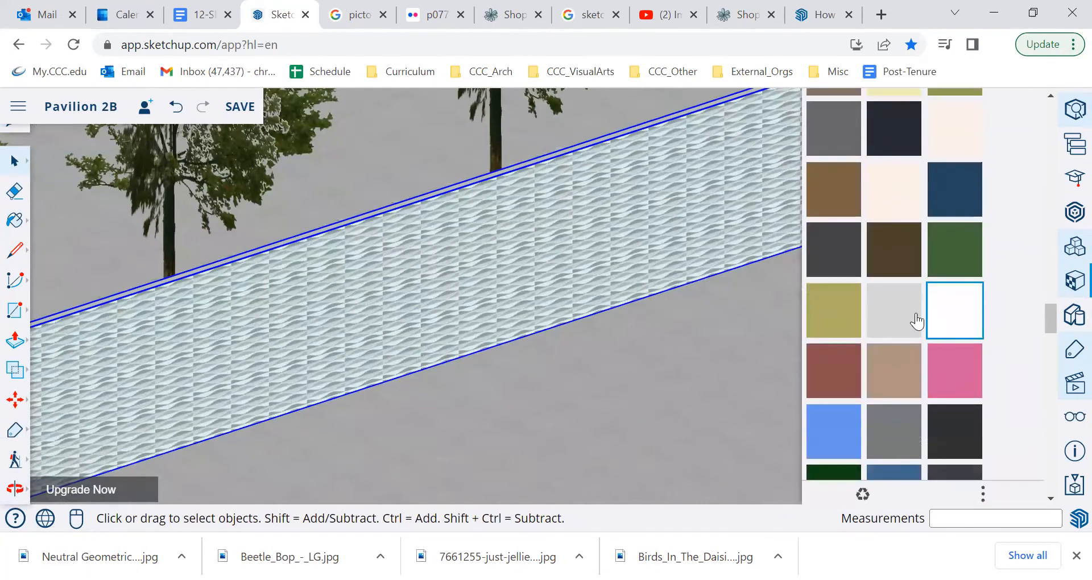
pyautogui.click(955, 318)
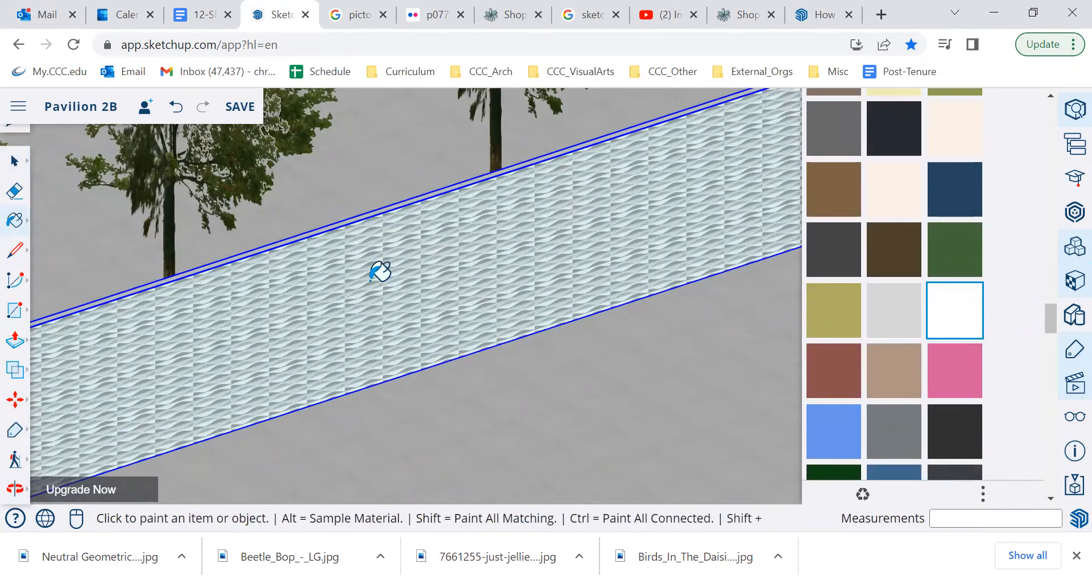
pyautogui.scroll(-4, 421, 287)
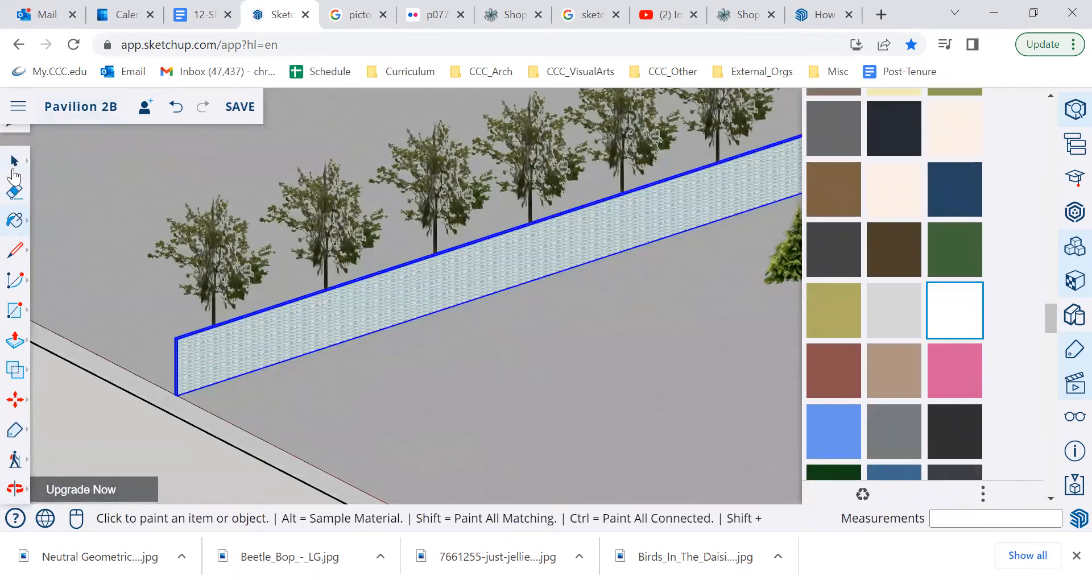
pyautogui.click(14, 162)
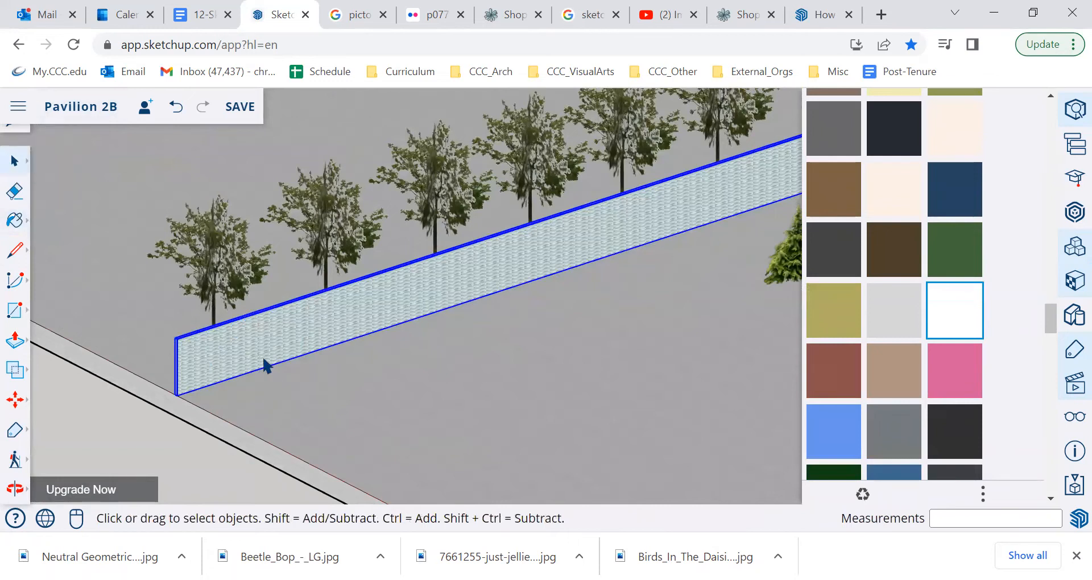
pyautogui.rightClick(265, 364)
pyautogui.click(309, 304)
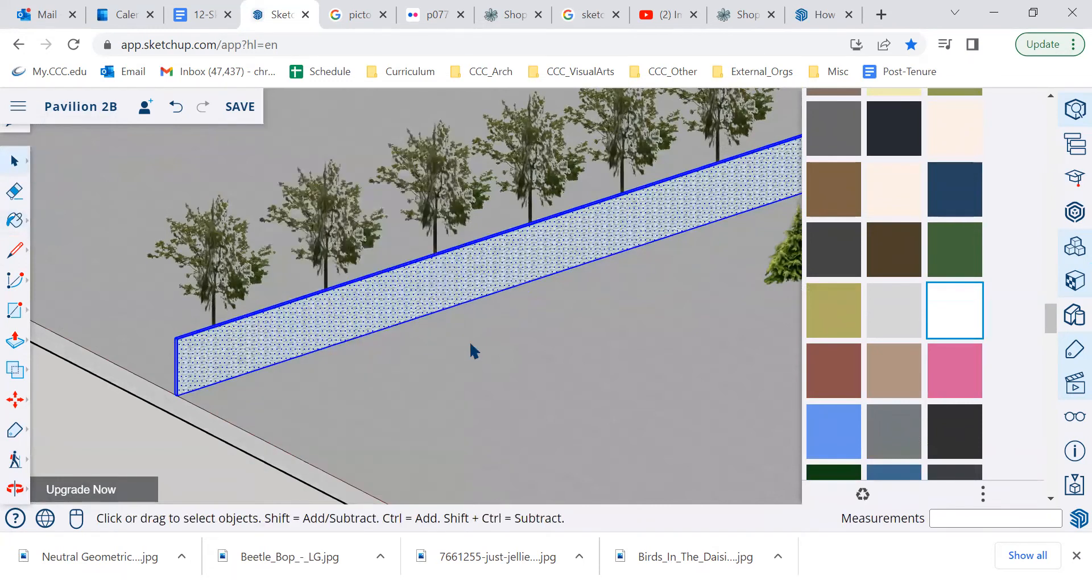
pyautogui.click(977, 322)
pyautogui.click(533, 242)
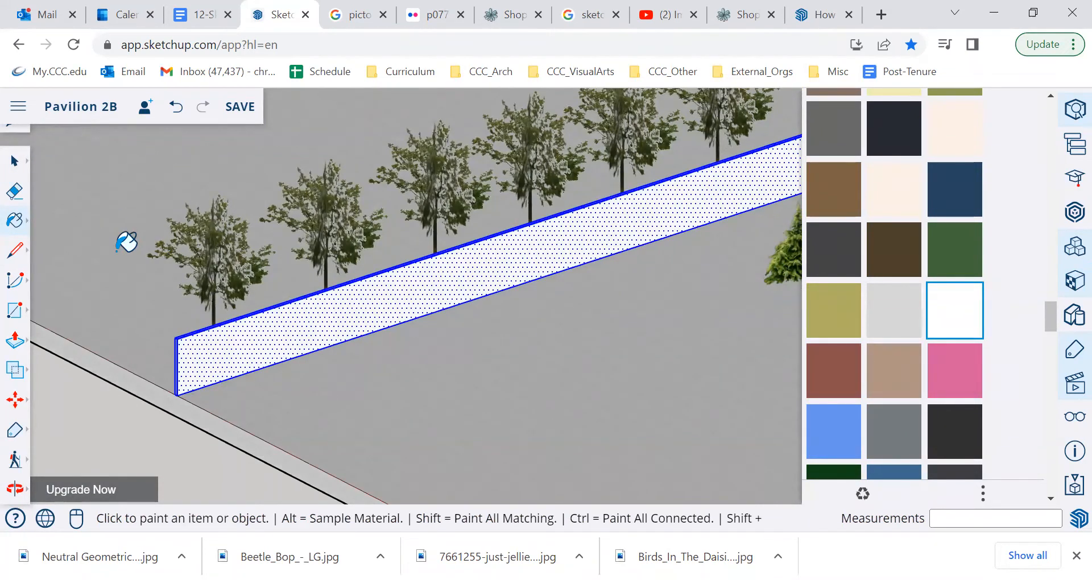
# Step: Save the Pavilion 2B model, purging all unused items before saving
pyautogui.click(239, 108)
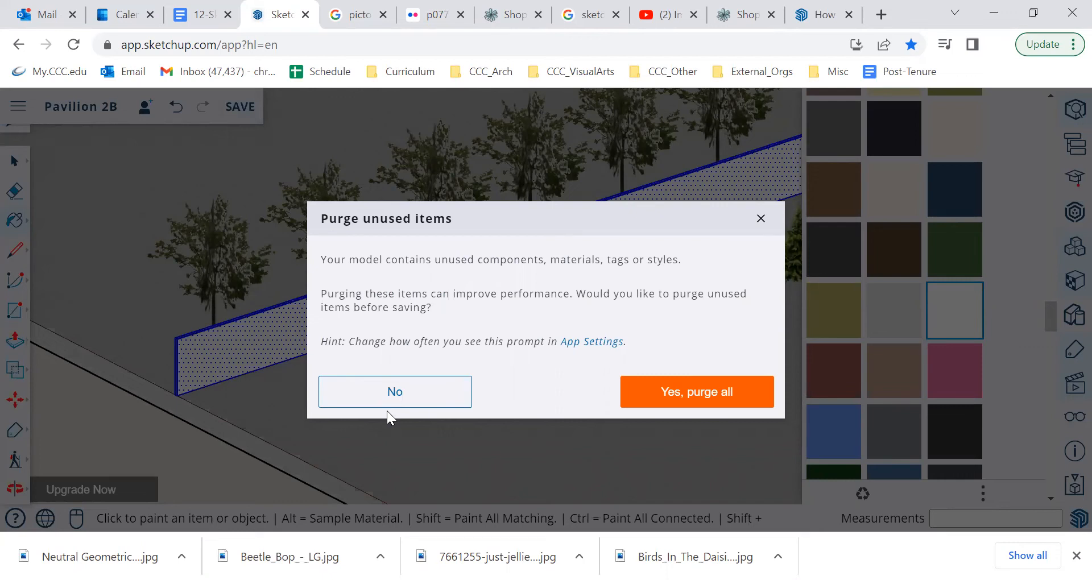
pyautogui.click(690, 387)
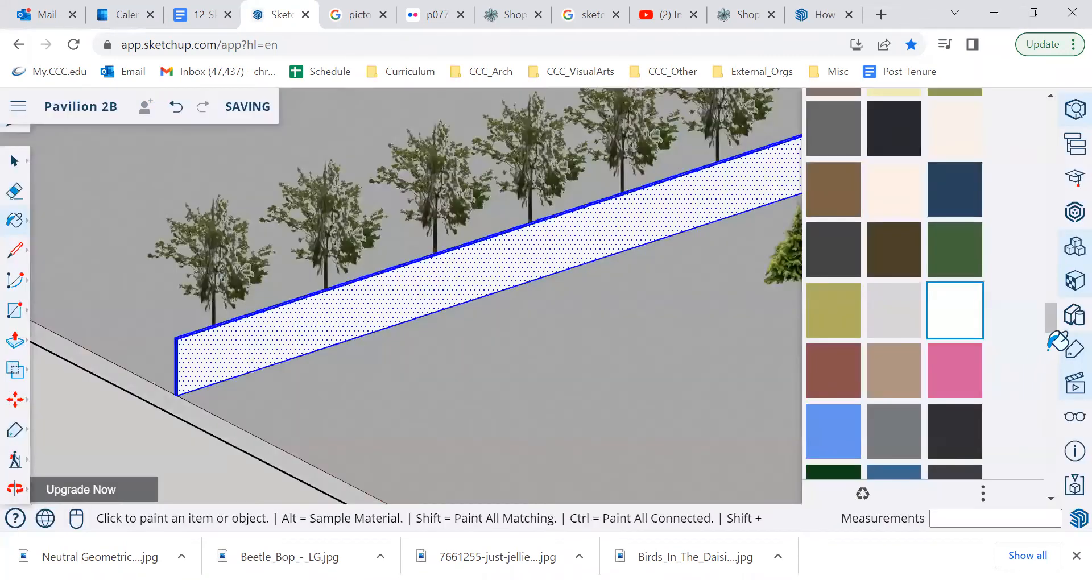
# Step: Import the black-and-white fan pattern image from the Downloads folder as a material
pyautogui.moveTo(1054, 332); pyautogui.dragTo(1045, 397)
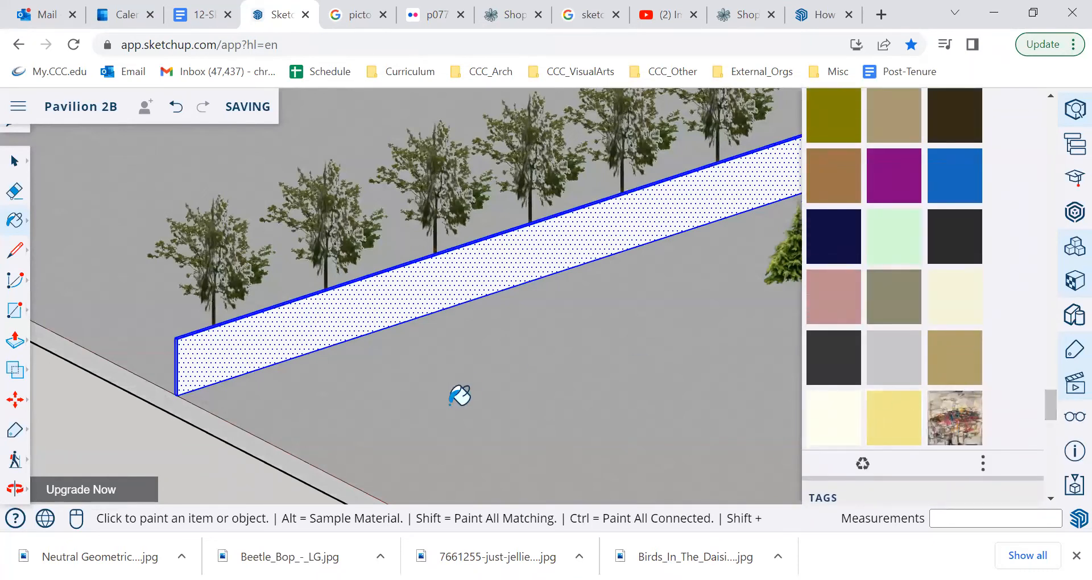
pyautogui.click(16, 113)
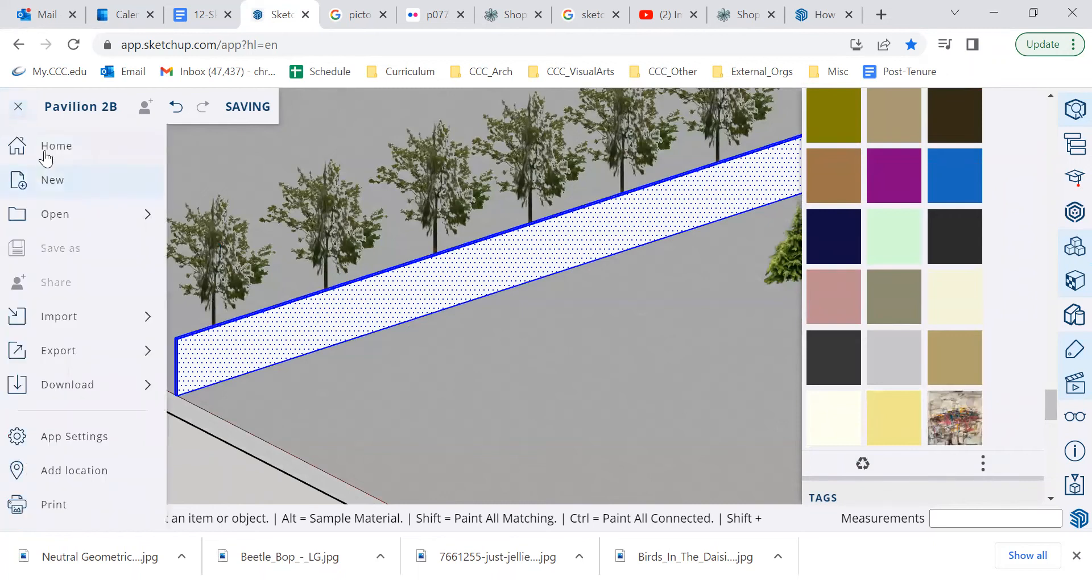
pyautogui.click(63, 323)
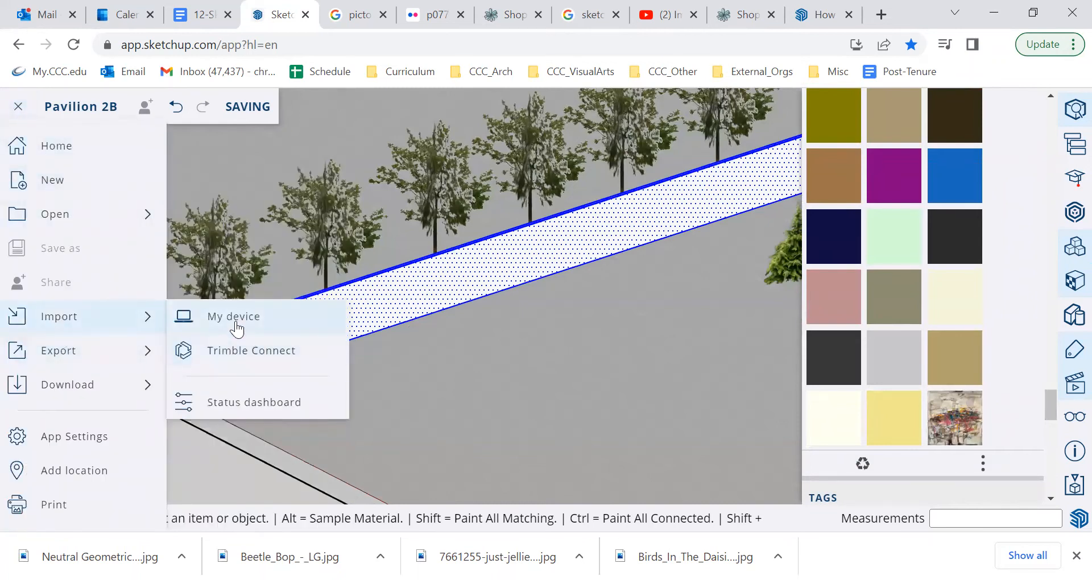
pyautogui.click(231, 317)
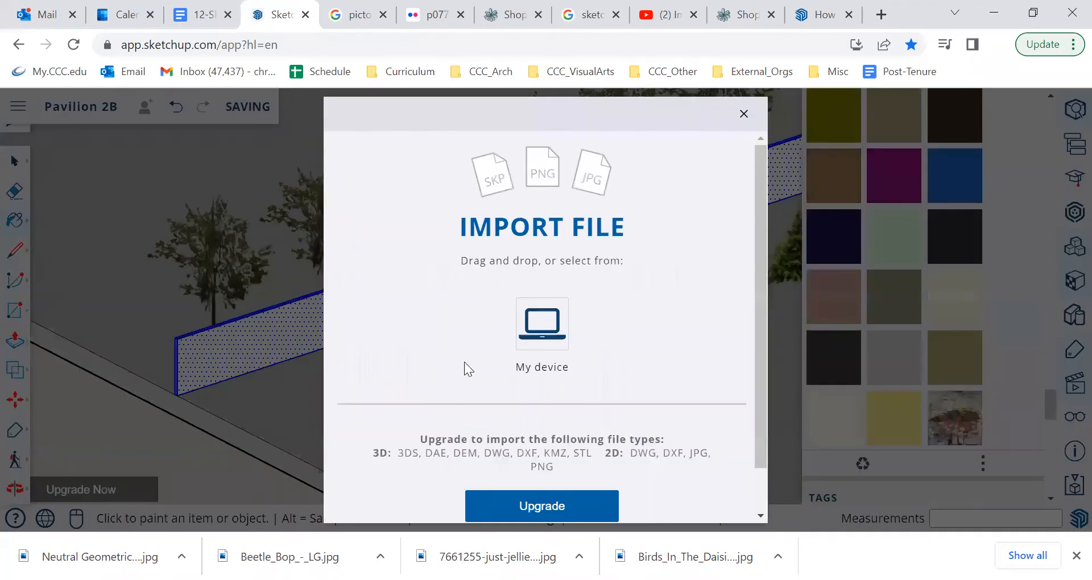
pyautogui.click(524, 331)
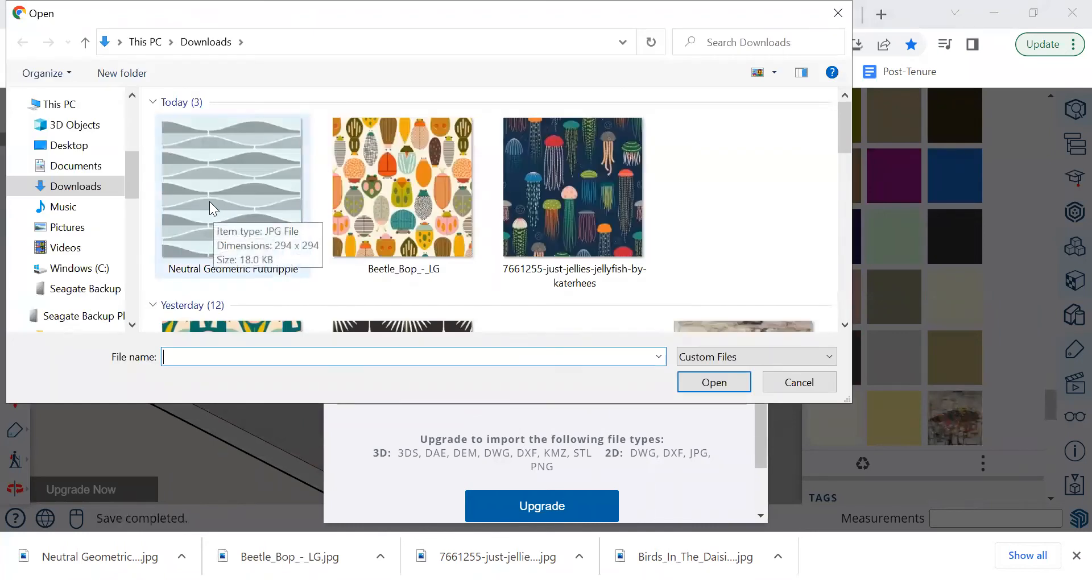
pyautogui.scroll(-5, 209, 201)
pyautogui.scroll(2, 292, 188)
pyautogui.click(407, 171)
pyautogui.click(713, 382)
pyautogui.click(594, 448)
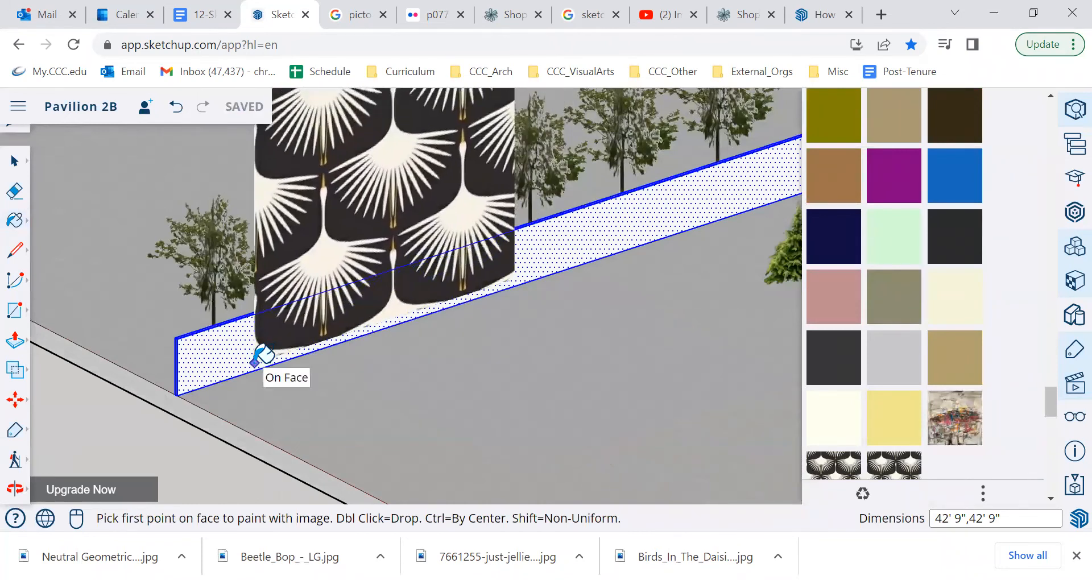
# Step: Paint the long wall's front face with the black-and-white fan pattern, sizing one image tile about 4' 4" wide
pyautogui.click(254, 362)
pyautogui.scroll(2, 283, 340)
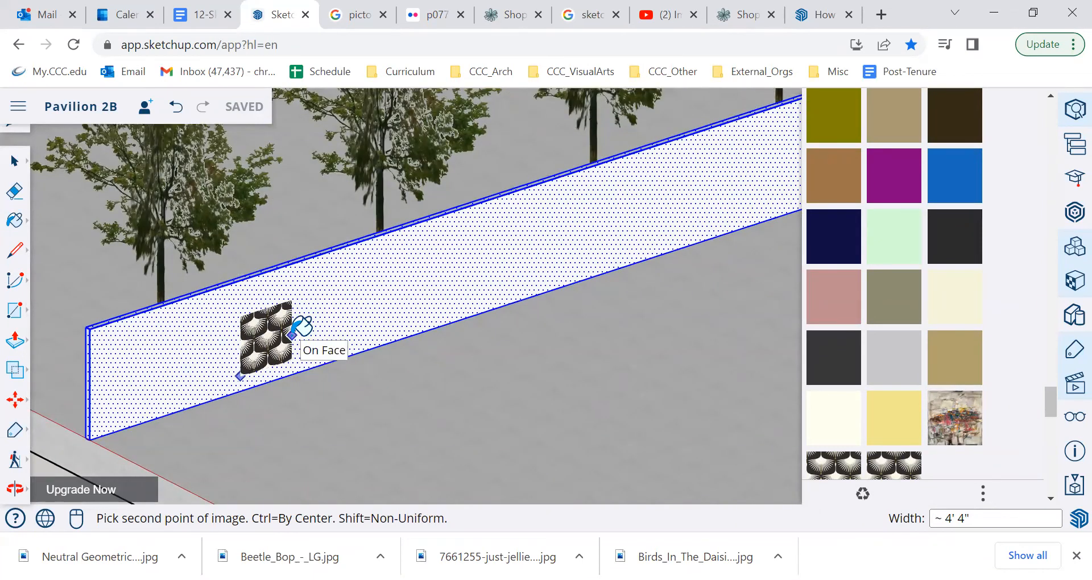
pyautogui.click(292, 335)
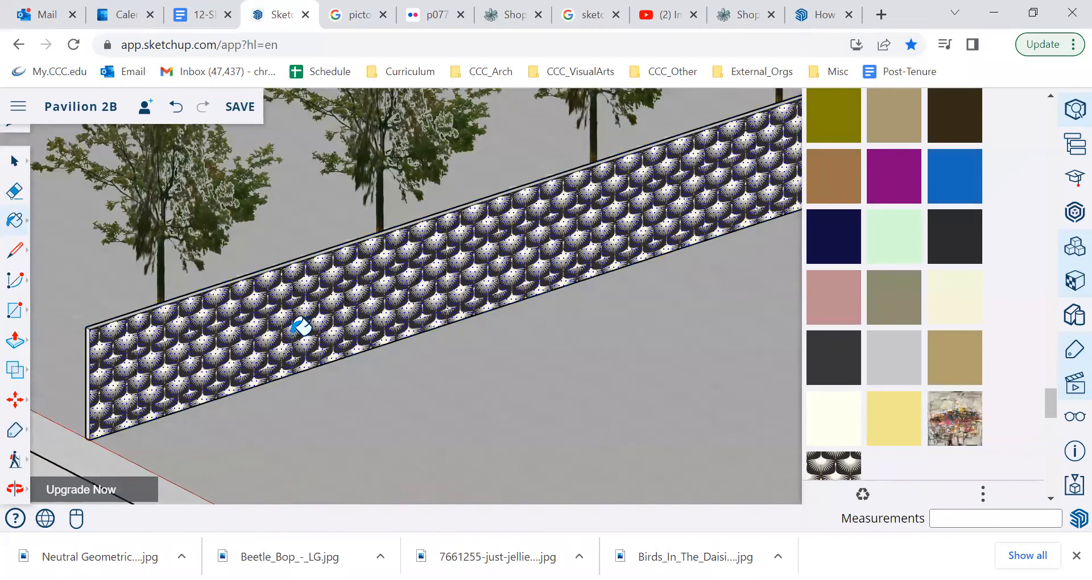
pyautogui.scroll(-3, 425, 337)
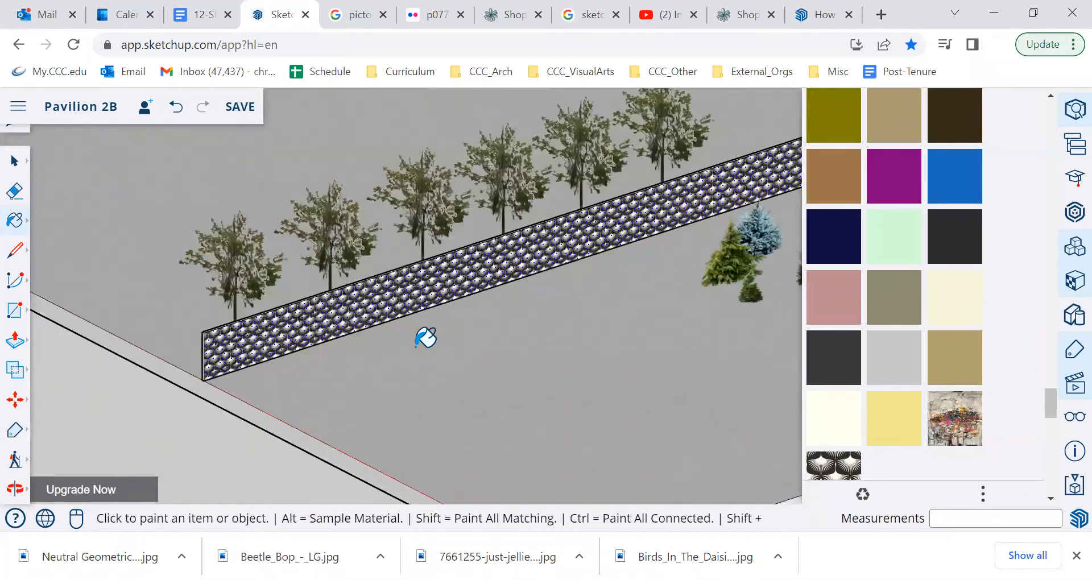
pyautogui.scroll(-5, 426, 337)
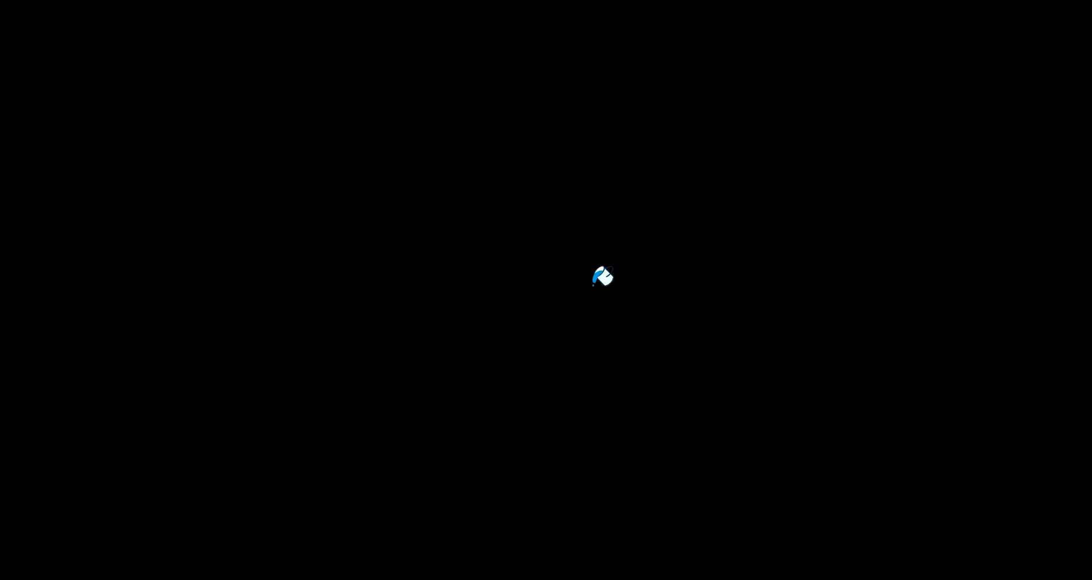
# Step: Paint the long wall's front face with the imported wave pattern material
pyautogui.click(563, 291)
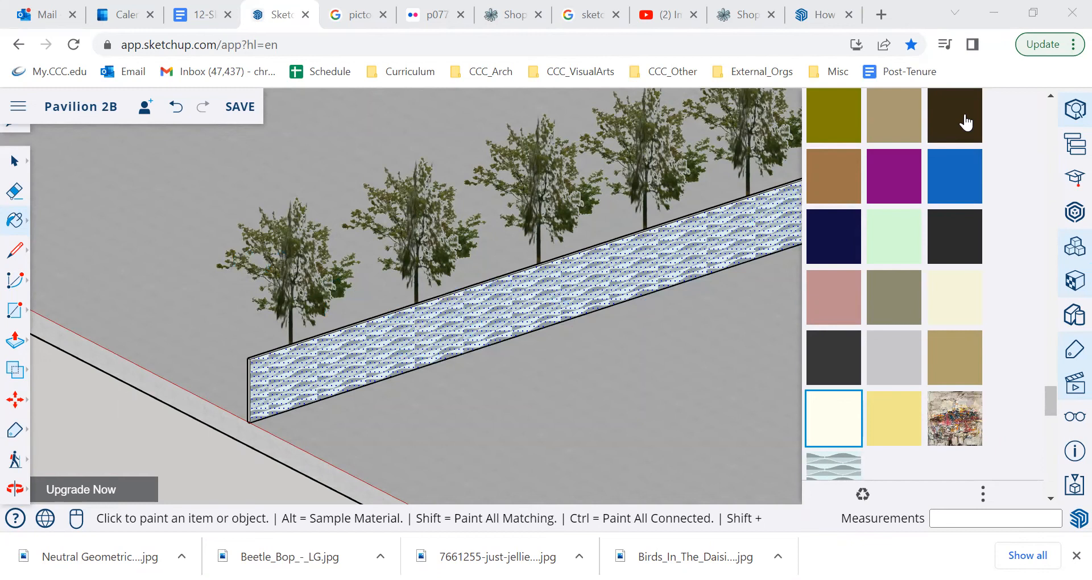
pyautogui.click(1045, 124)
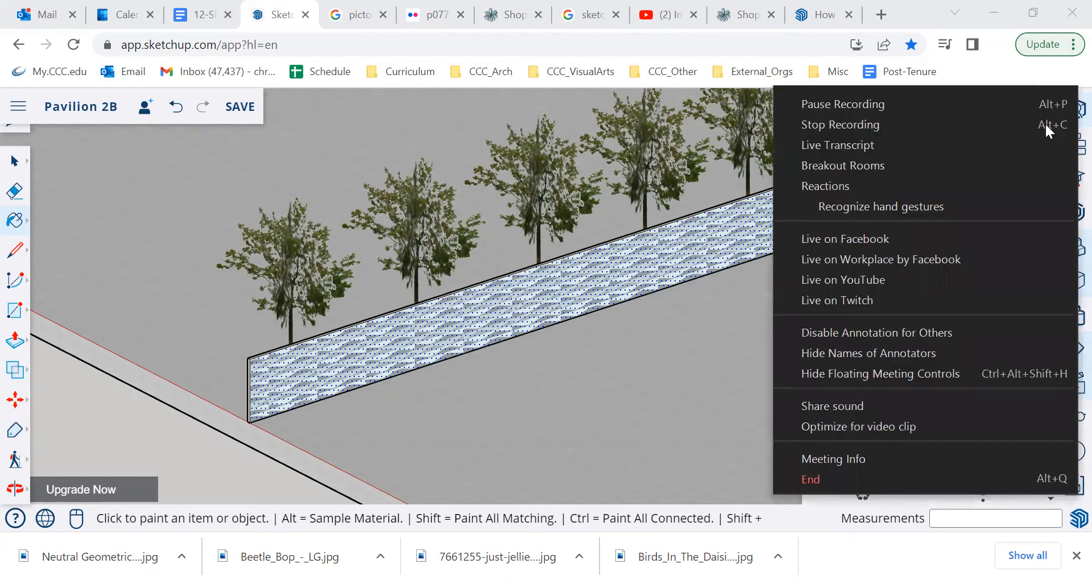
pyautogui.click(746, 310)
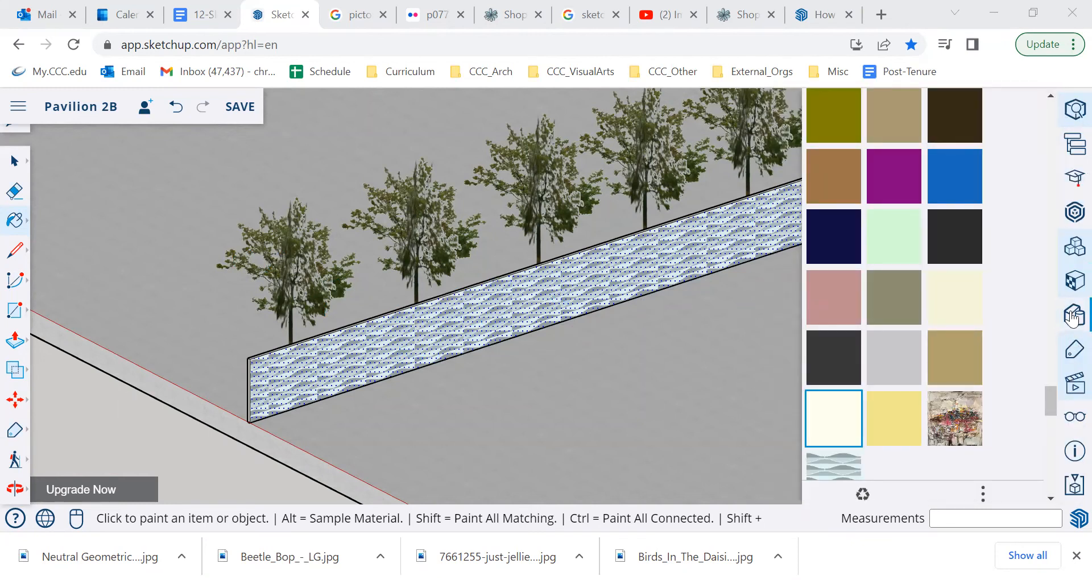
# Step: Select the entire long patterned wall in the top view and make it a group
pyautogui.click(1073, 384)
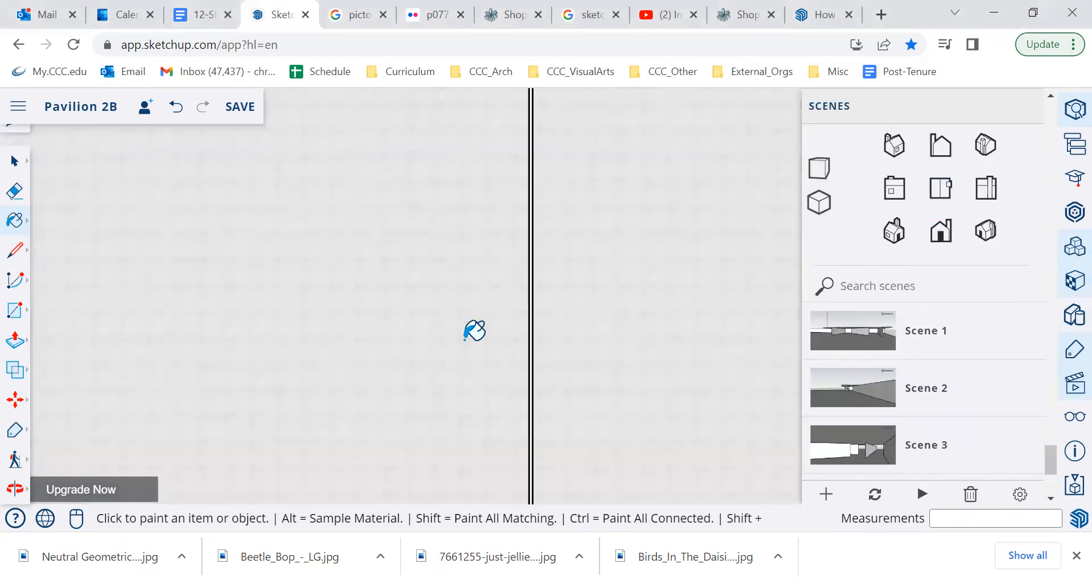
pyautogui.scroll(-5, 410, 246)
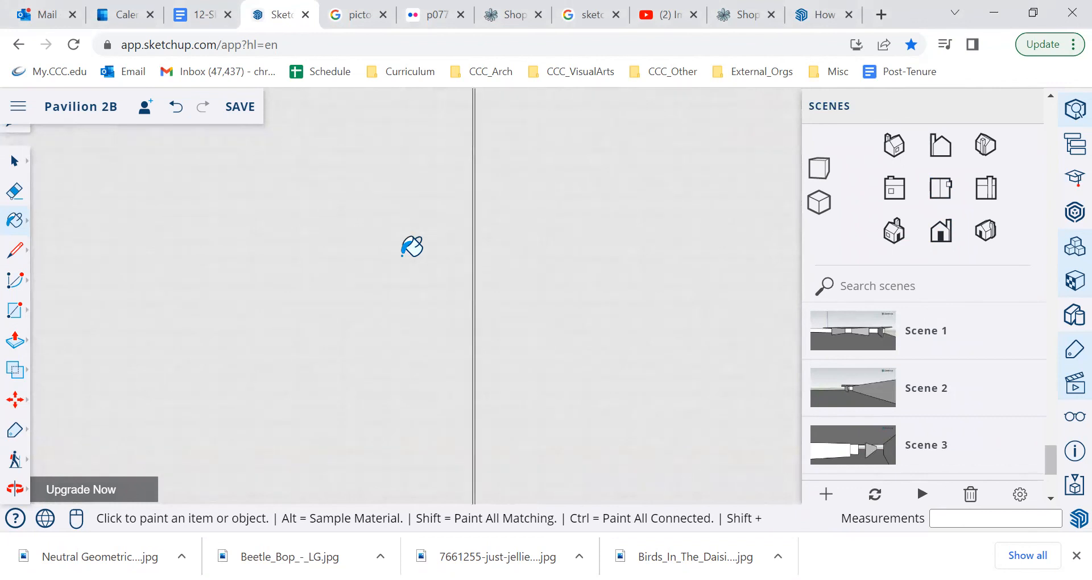
pyautogui.click(14, 161)
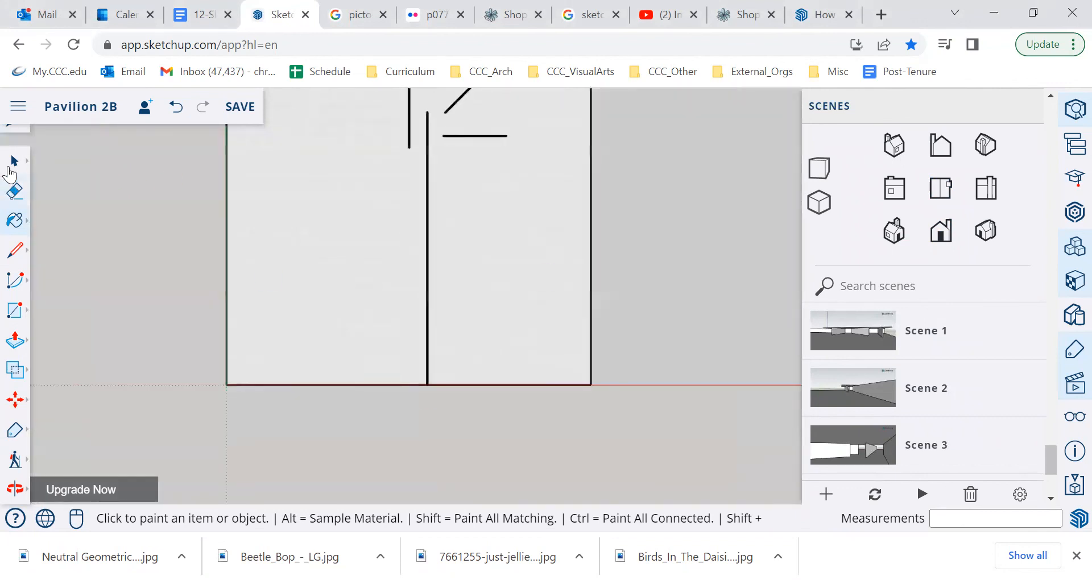
pyautogui.doubleClick(432, 148)
pyautogui.click(455, 424)
pyautogui.moveTo(423, 405); pyautogui.dragTo(435, 114)
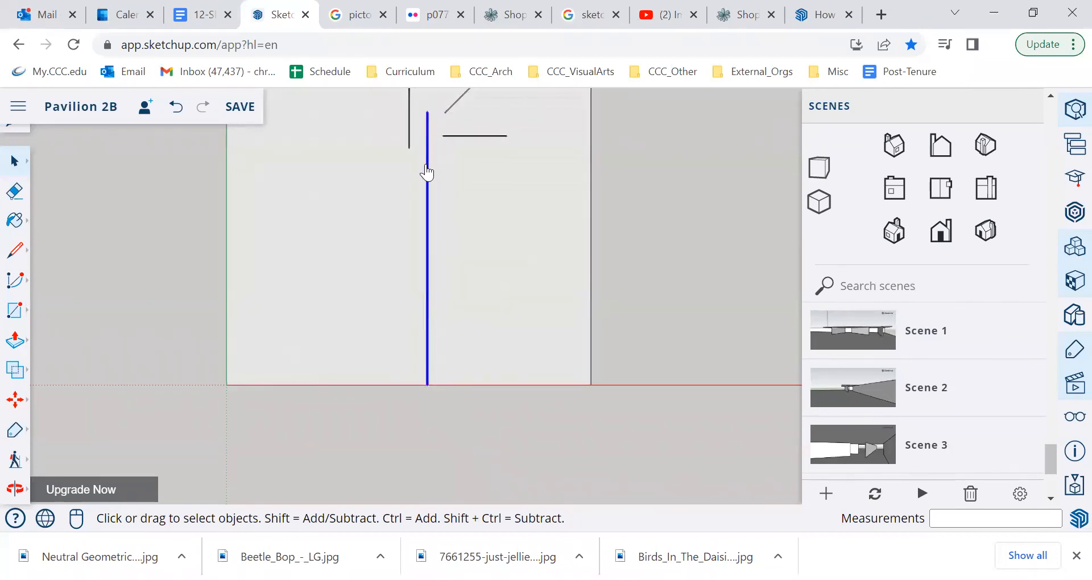
pyautogui.rightClick(425, 172)
pyautogui.click(494, 364)
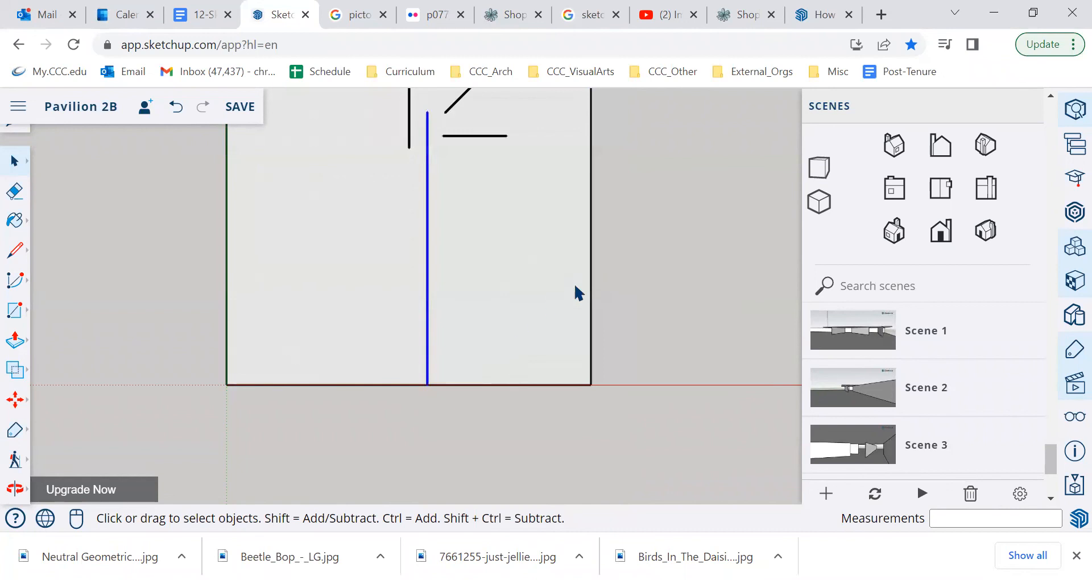
# Step: Assign the Walls tag to the newly grouped long wall and clear the selection
pyautogui.scroll(7, 1040, 333)
pyautogui.click(1074, 109)
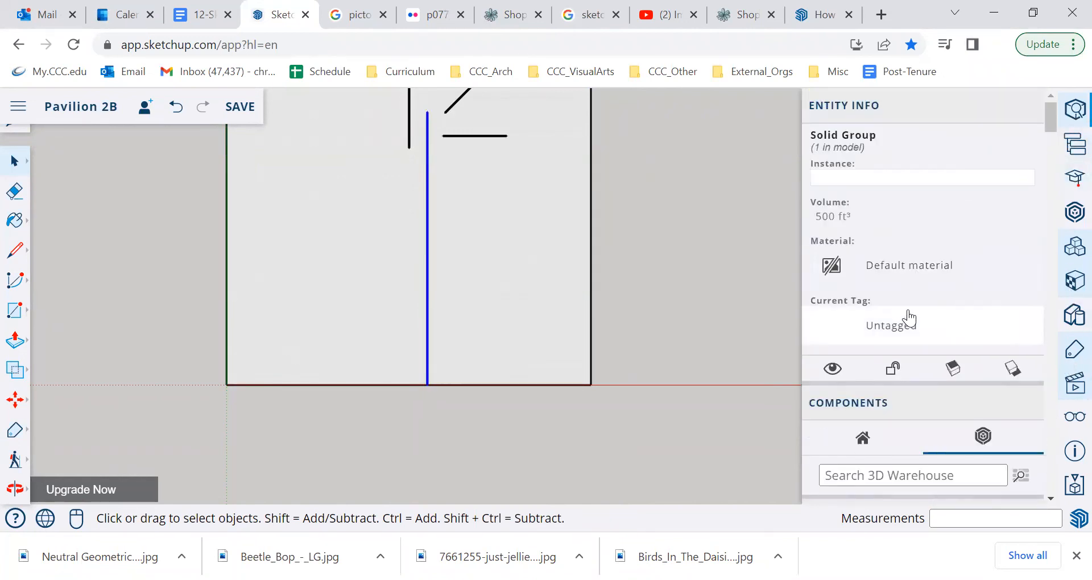
pyautogui.click(888, 335)
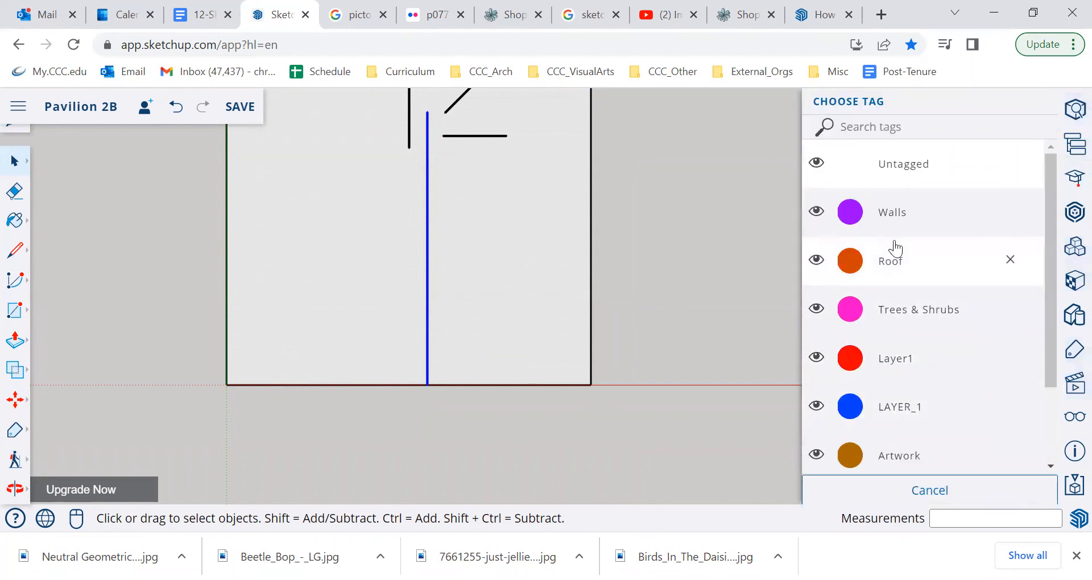
pyautogui.click(890, 212)
pyautogui.click(658, 259)
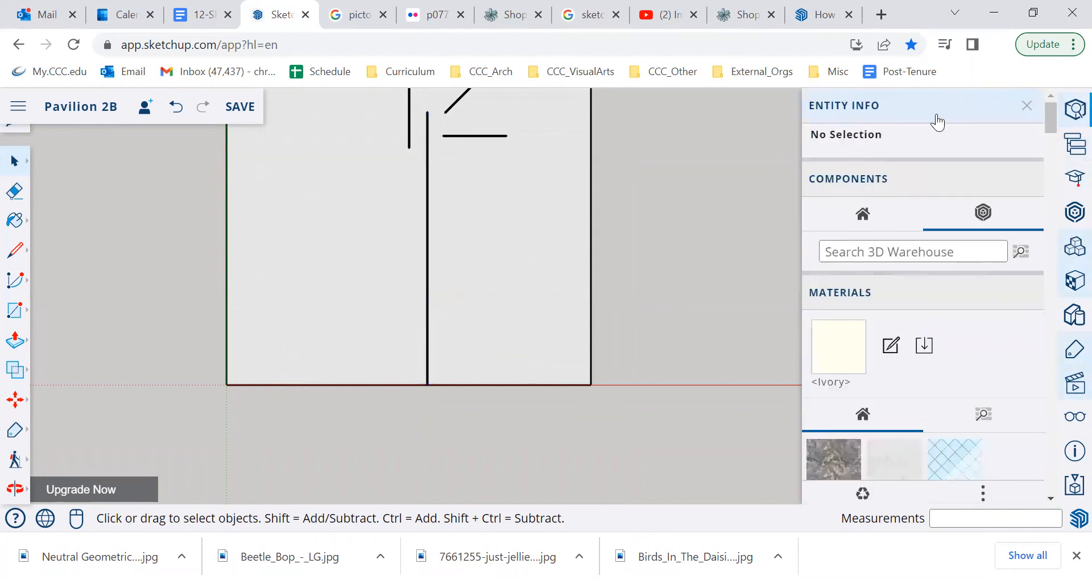
# Step: Examine the wave-patterned long wall in side elevation and in an isometric view
pyautogui.click(1072, 398)
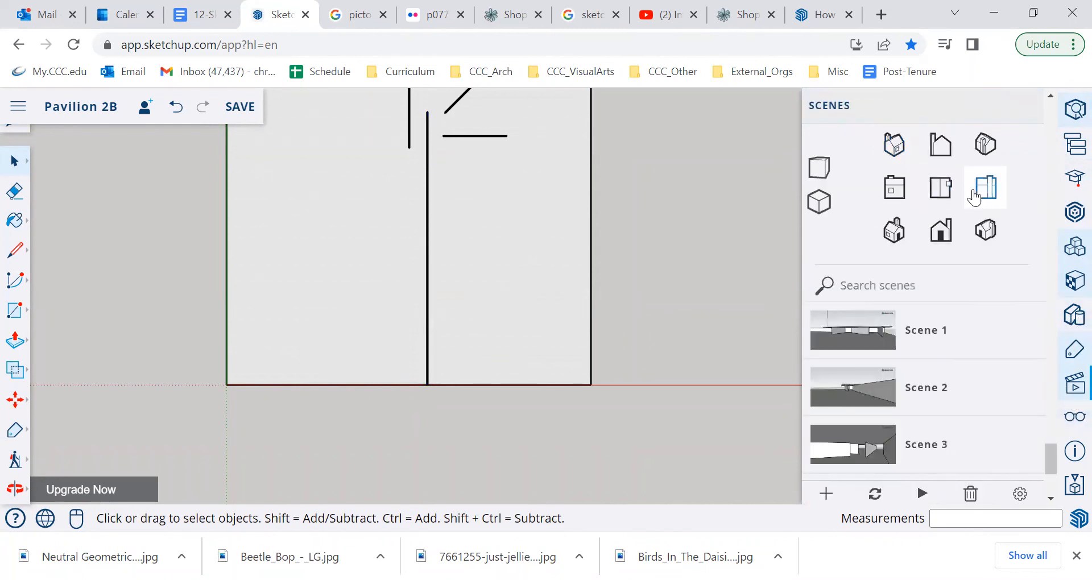
pyautogui.click(979, 193)
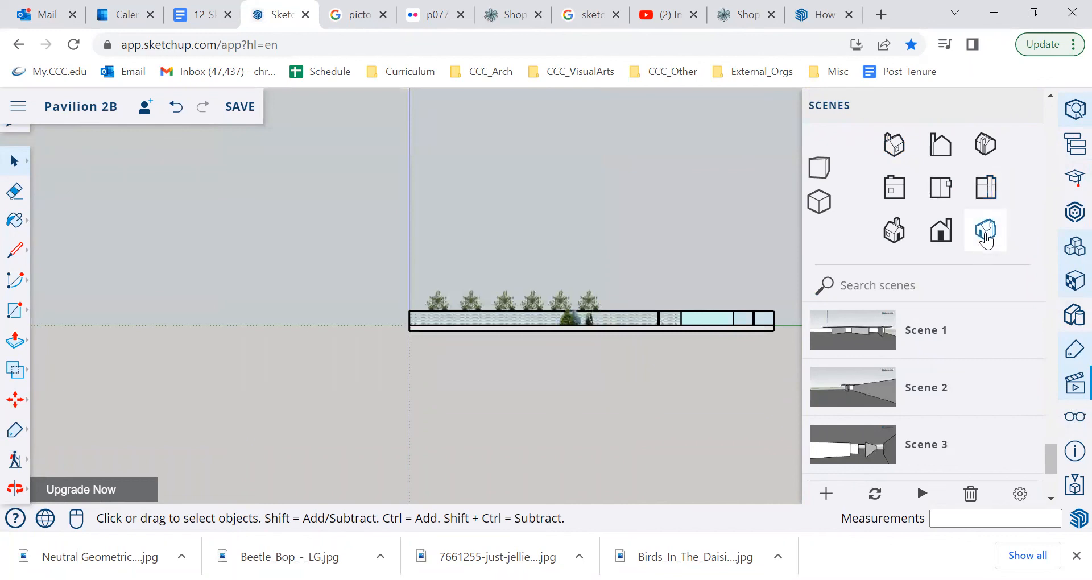
pyautogui.click(986, 230)
pyautogui.scroll(5, 637, 341)
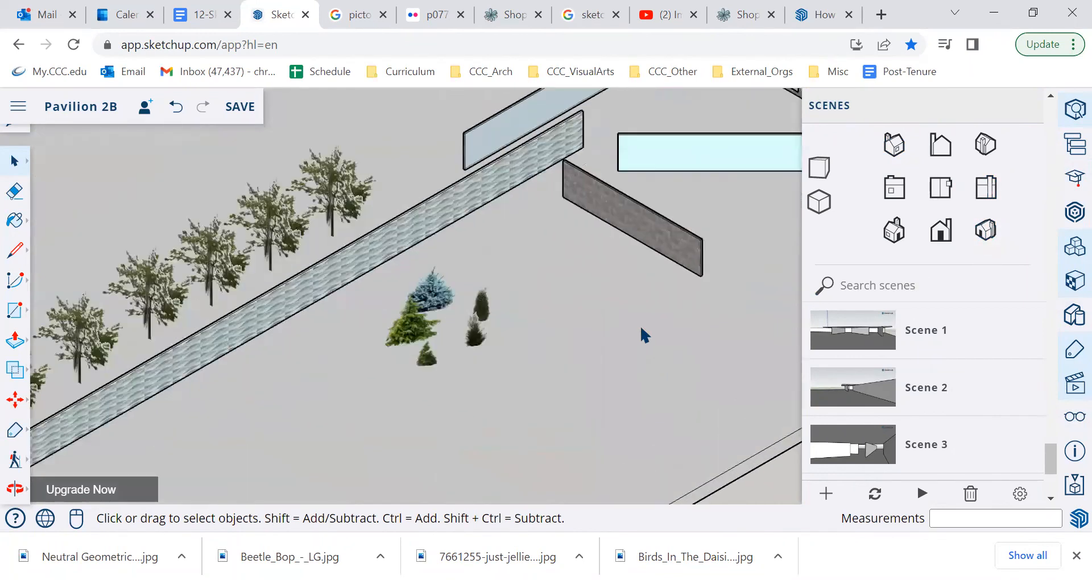
pyautogui.scroll(-1, 640, 328)
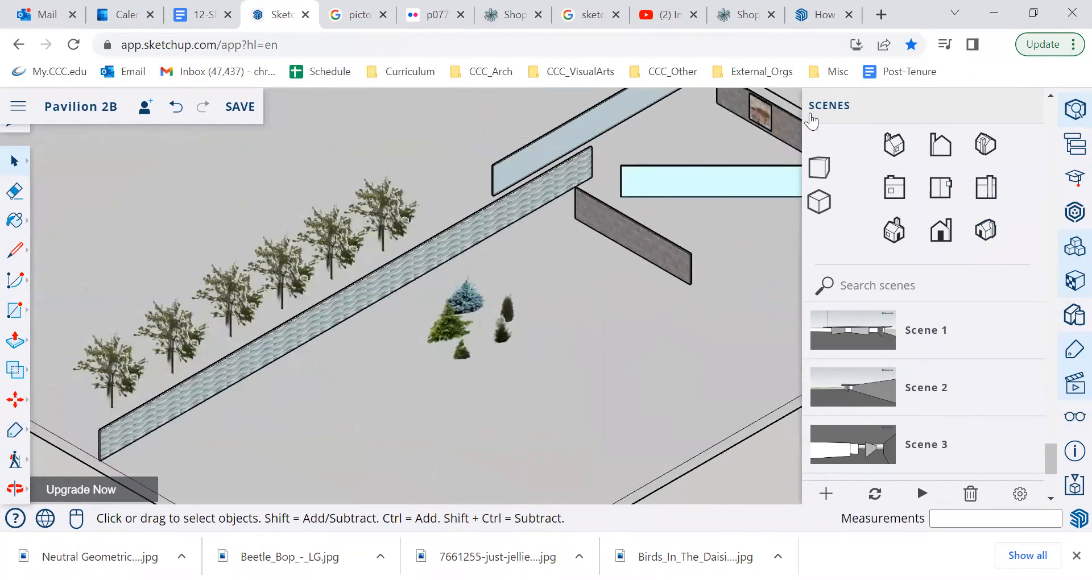